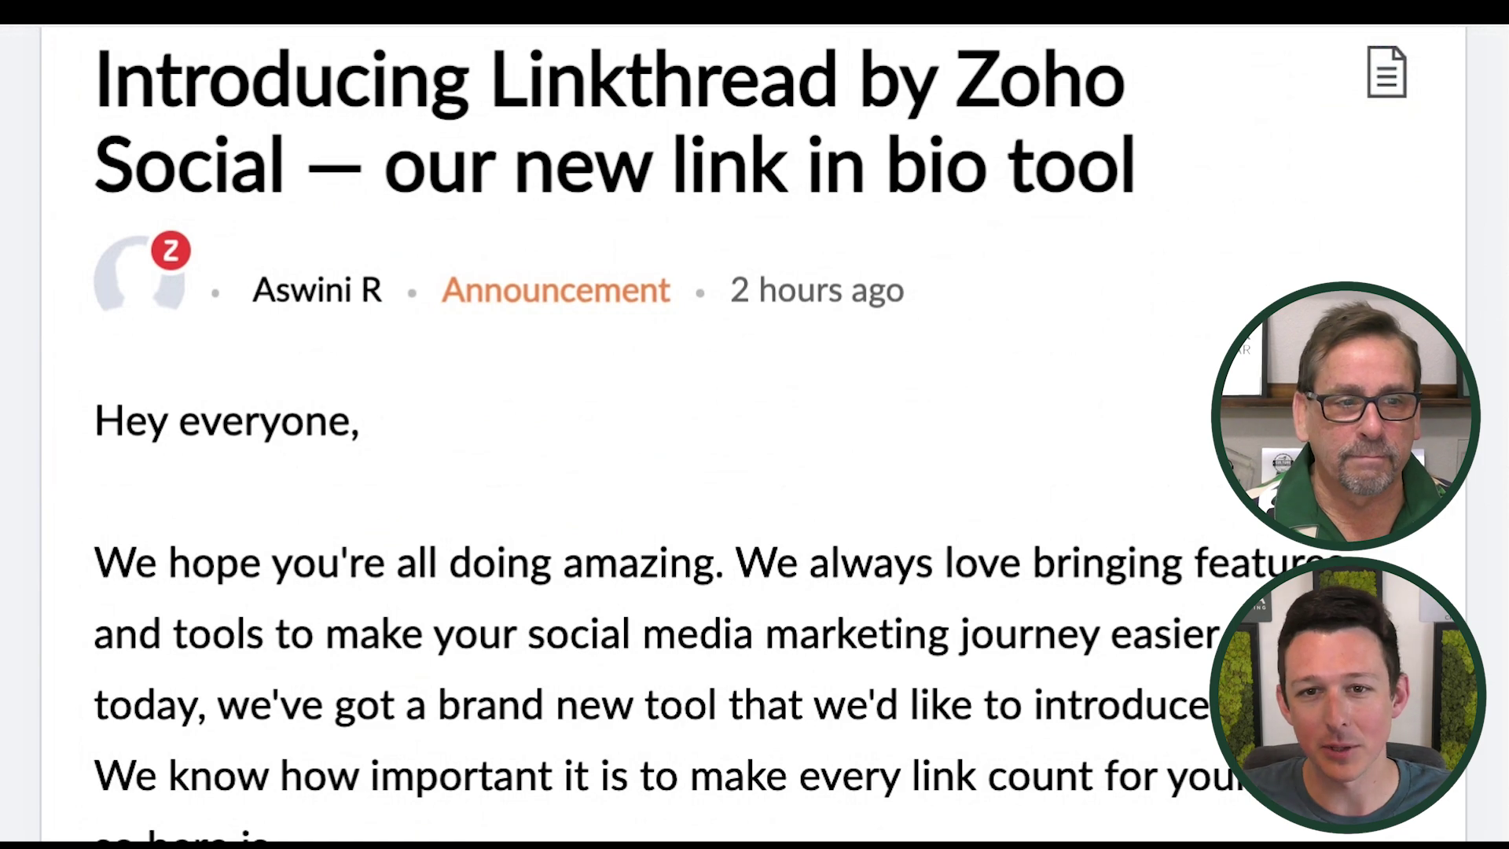
Step: Scroll down through the Zoho Social blog post toward the Linkthread link
scroll(784, 484, down, 10)
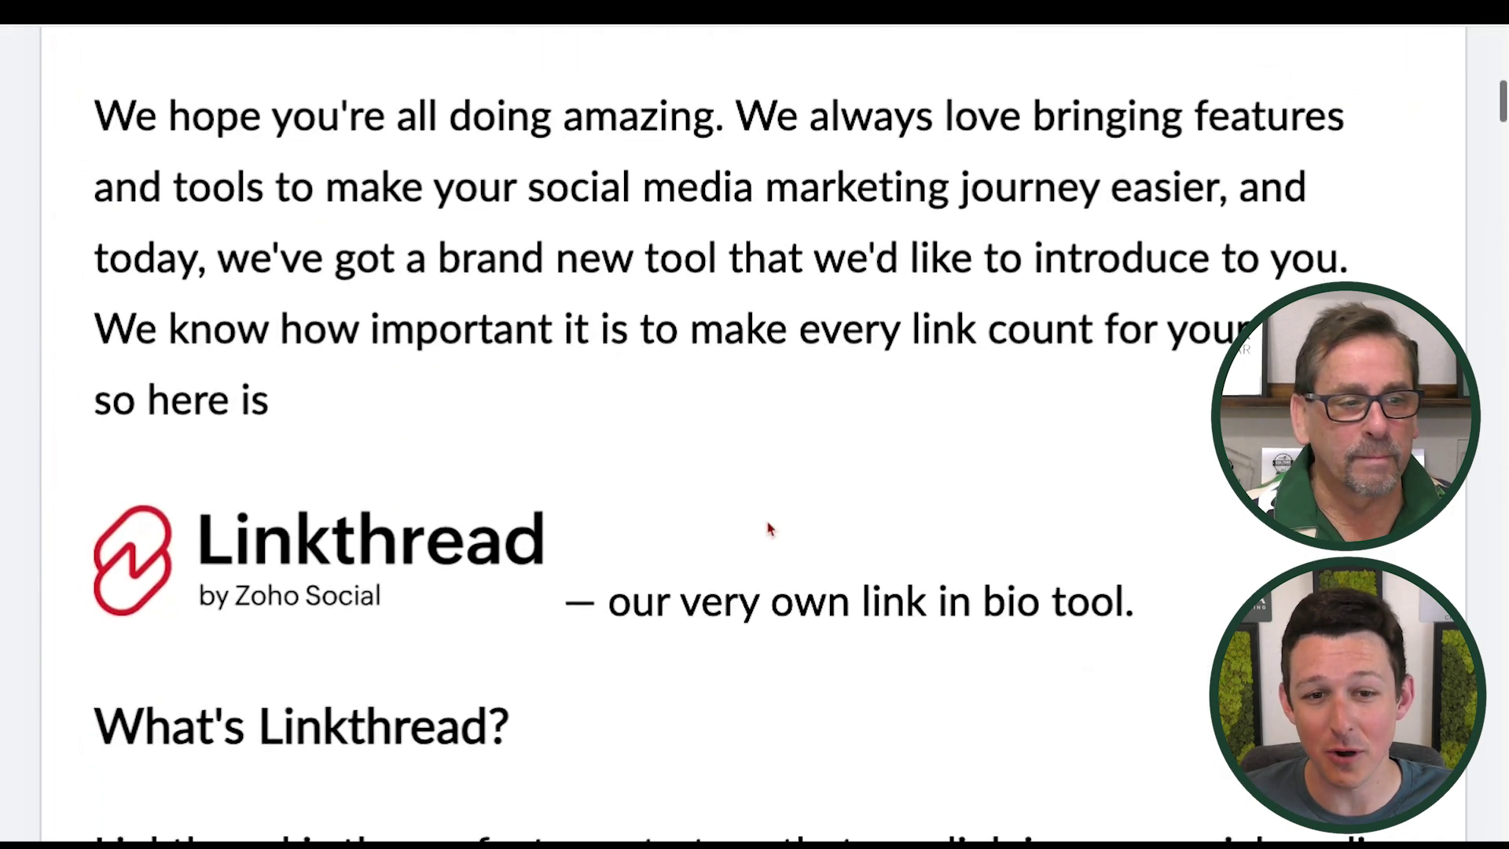
scroll(769, 528, down, 7)
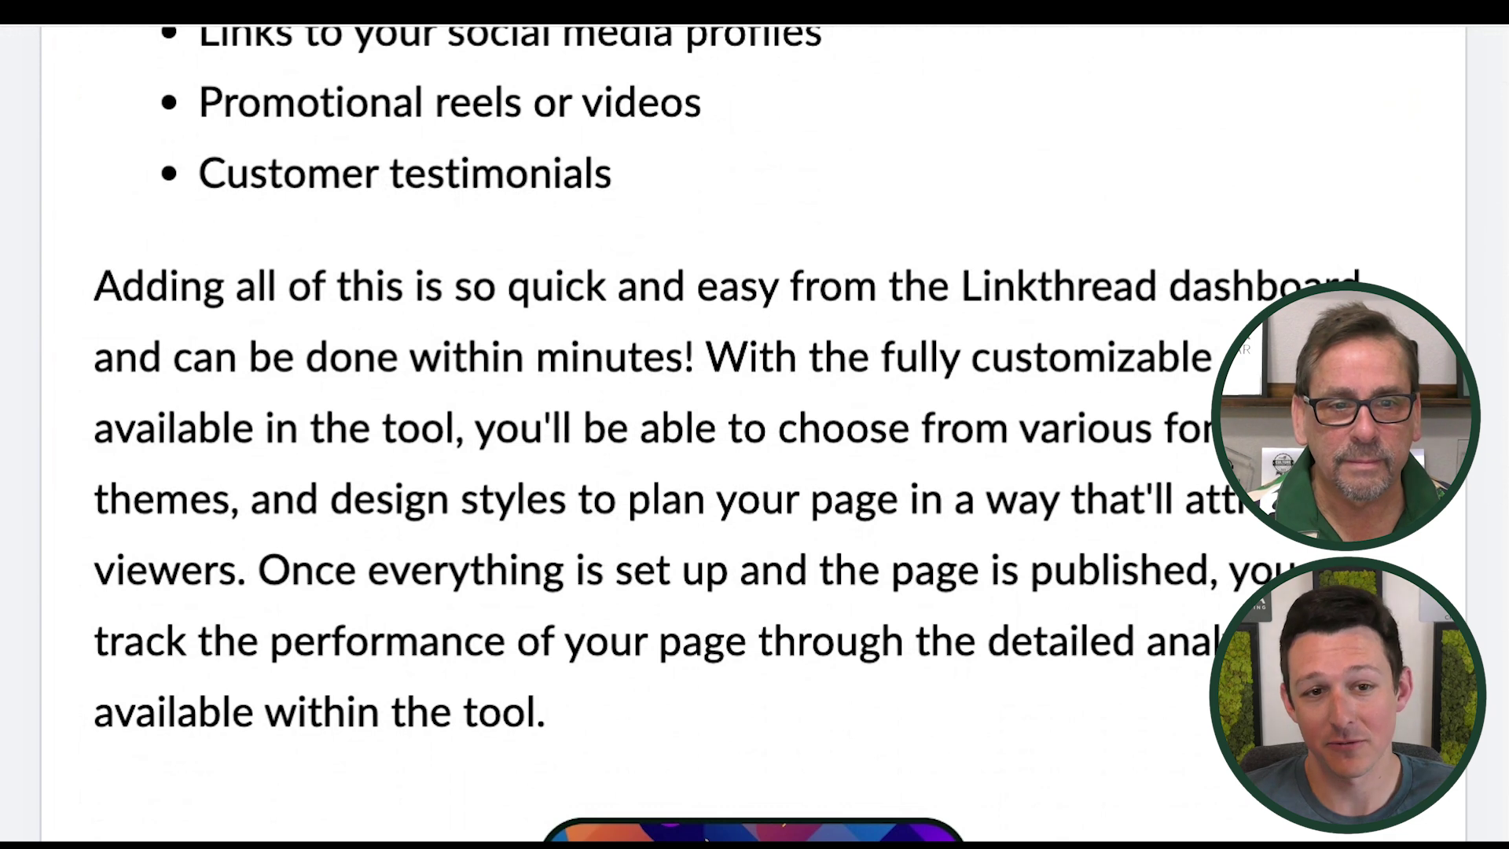
scroll(753, 440, down, 7)
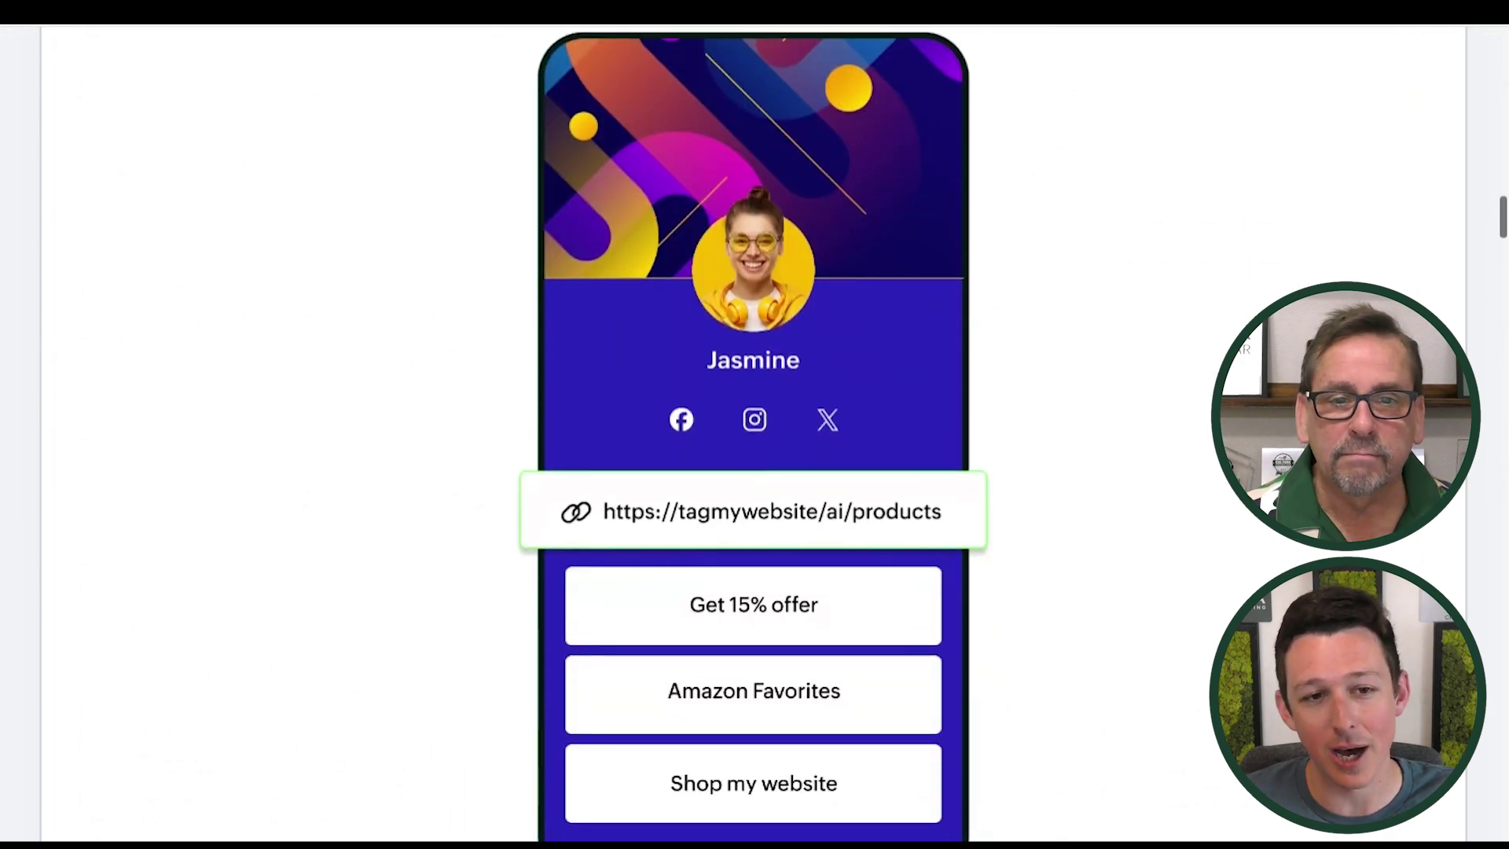
scroll(753, 440, down, 8)
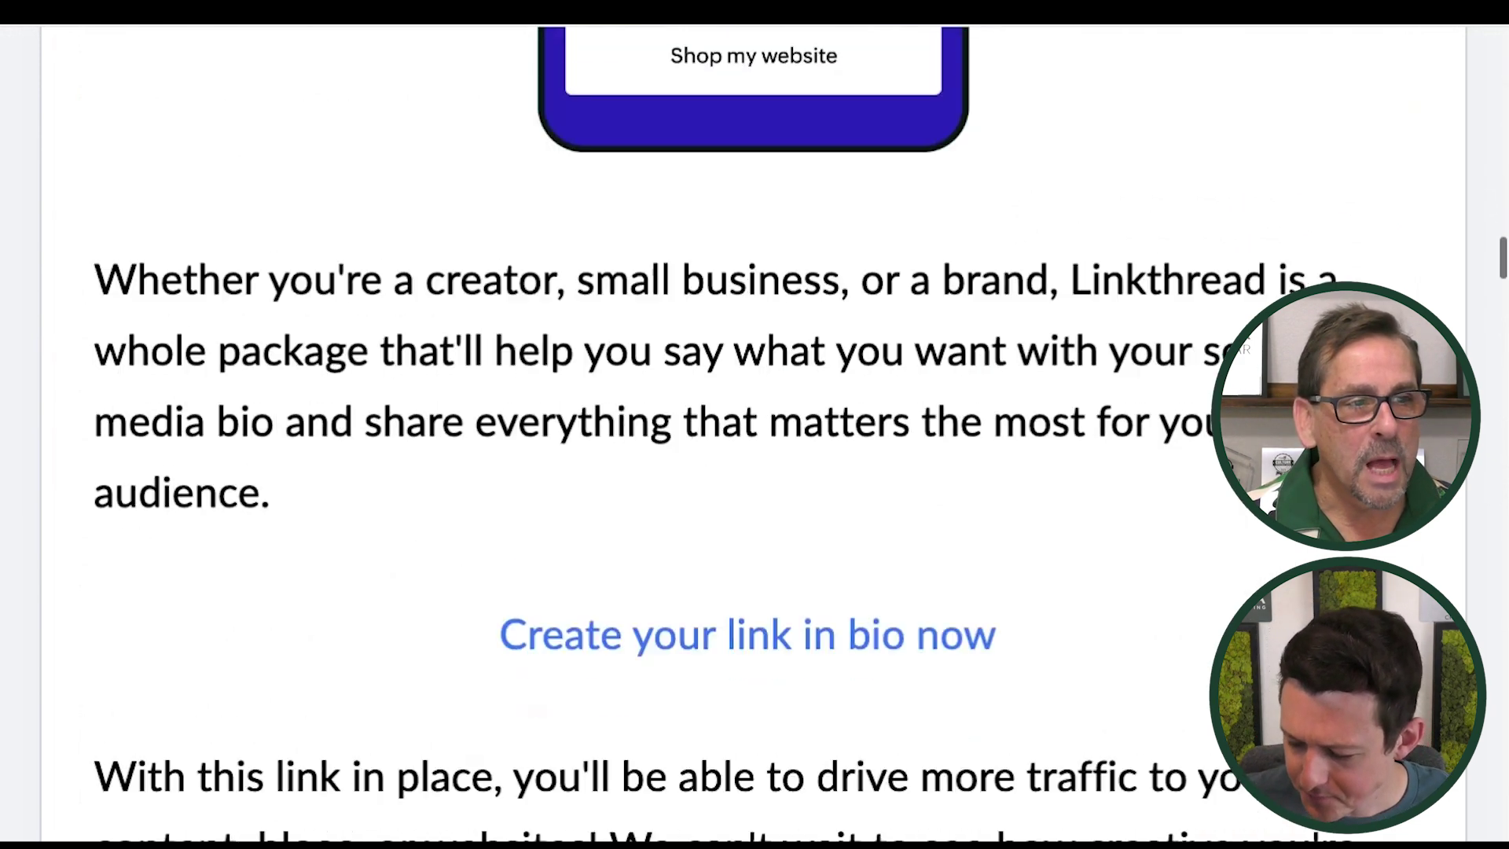
scroll(753, 440, down, 1)
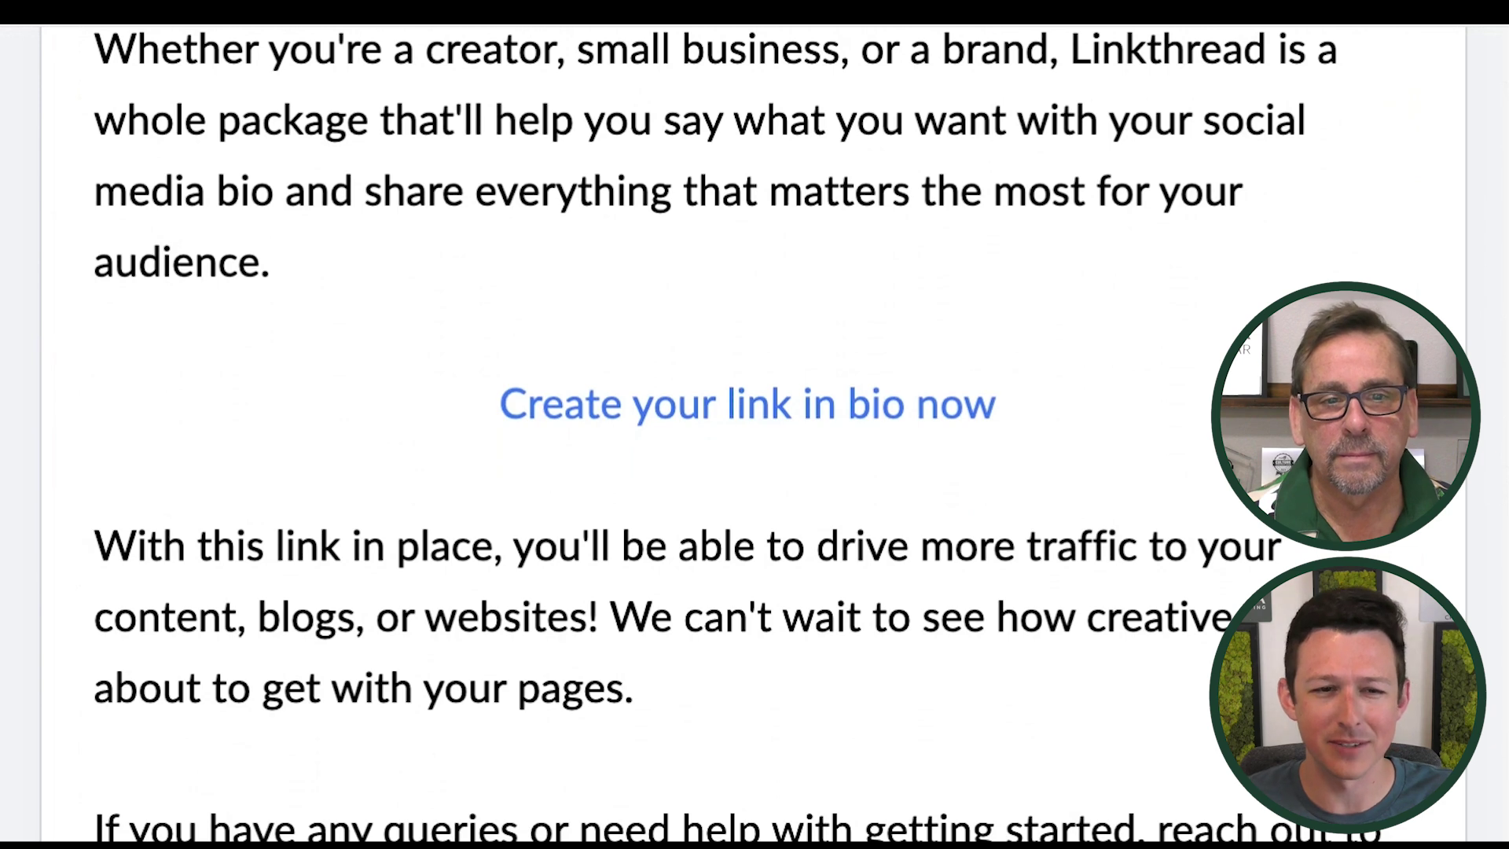
scroll(753, 440, down, 3)
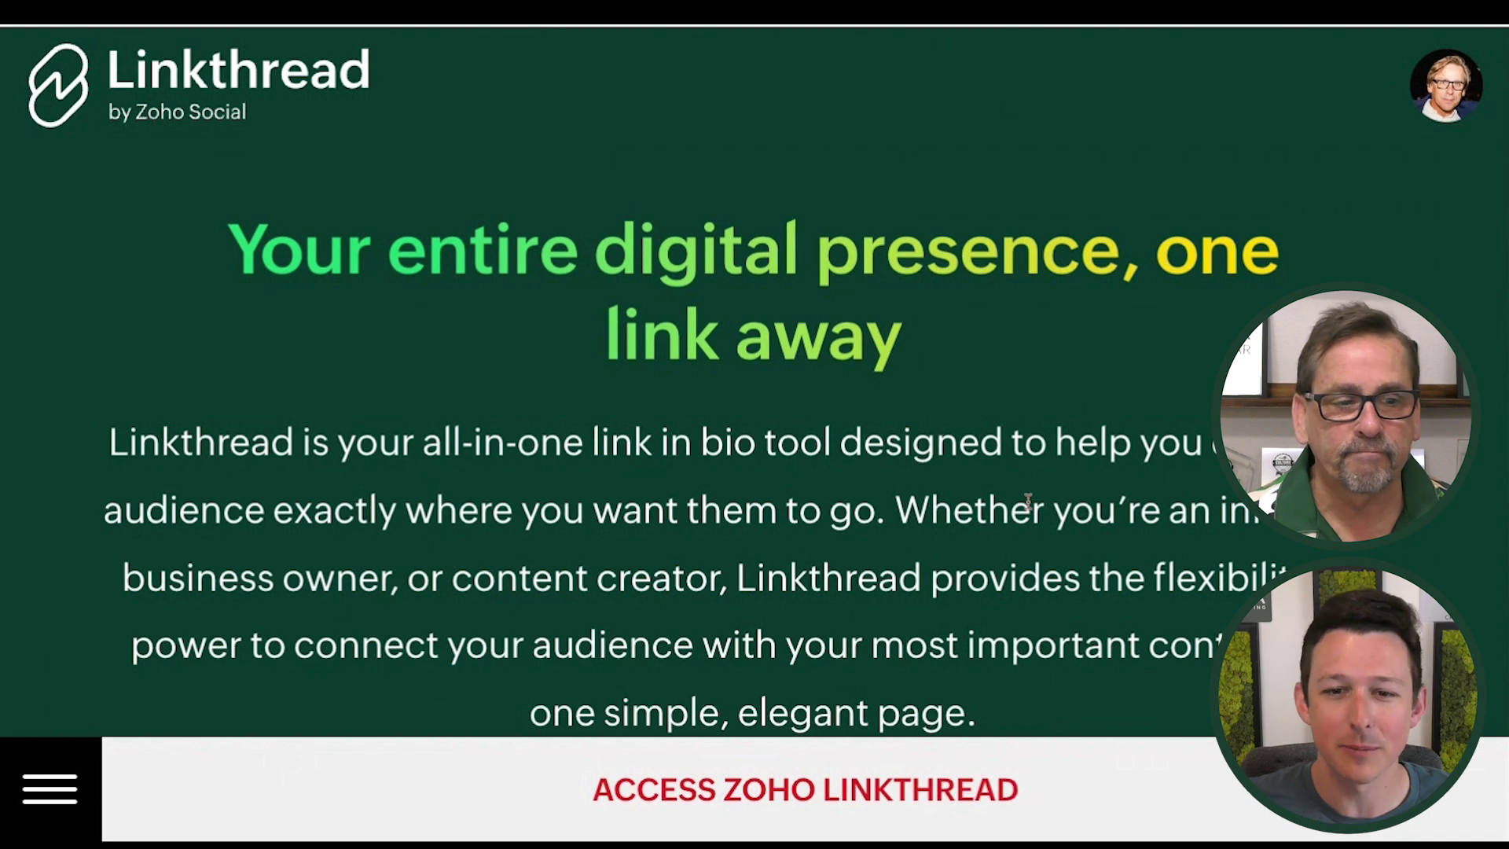
Step: Scroll further down the Linkthread page
scroll(1028, 500, down, 2)
scroll(752, 440, down, 5)
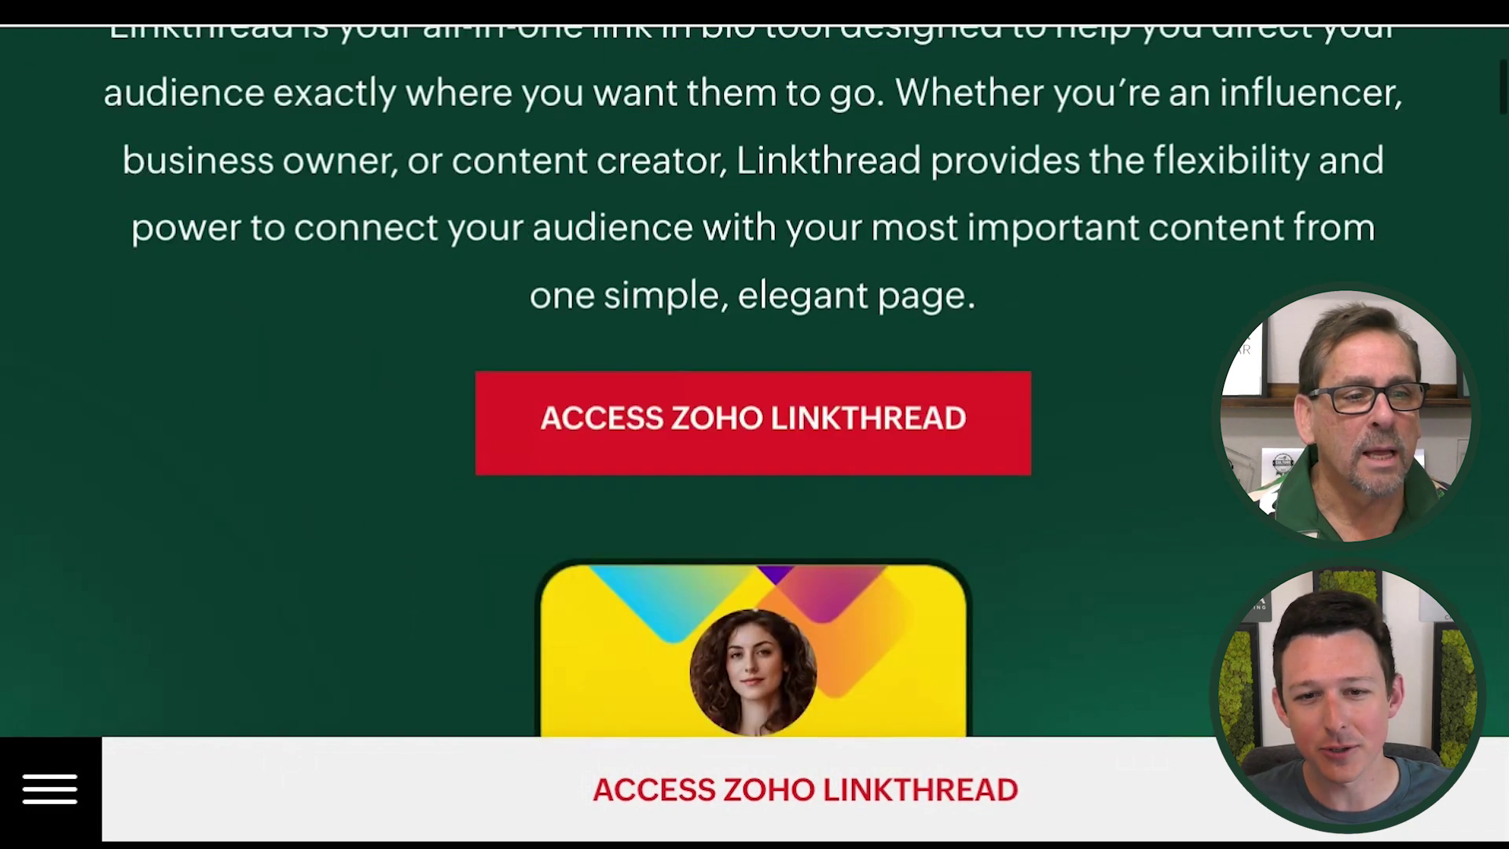
scroll(752, 440, down, 4)
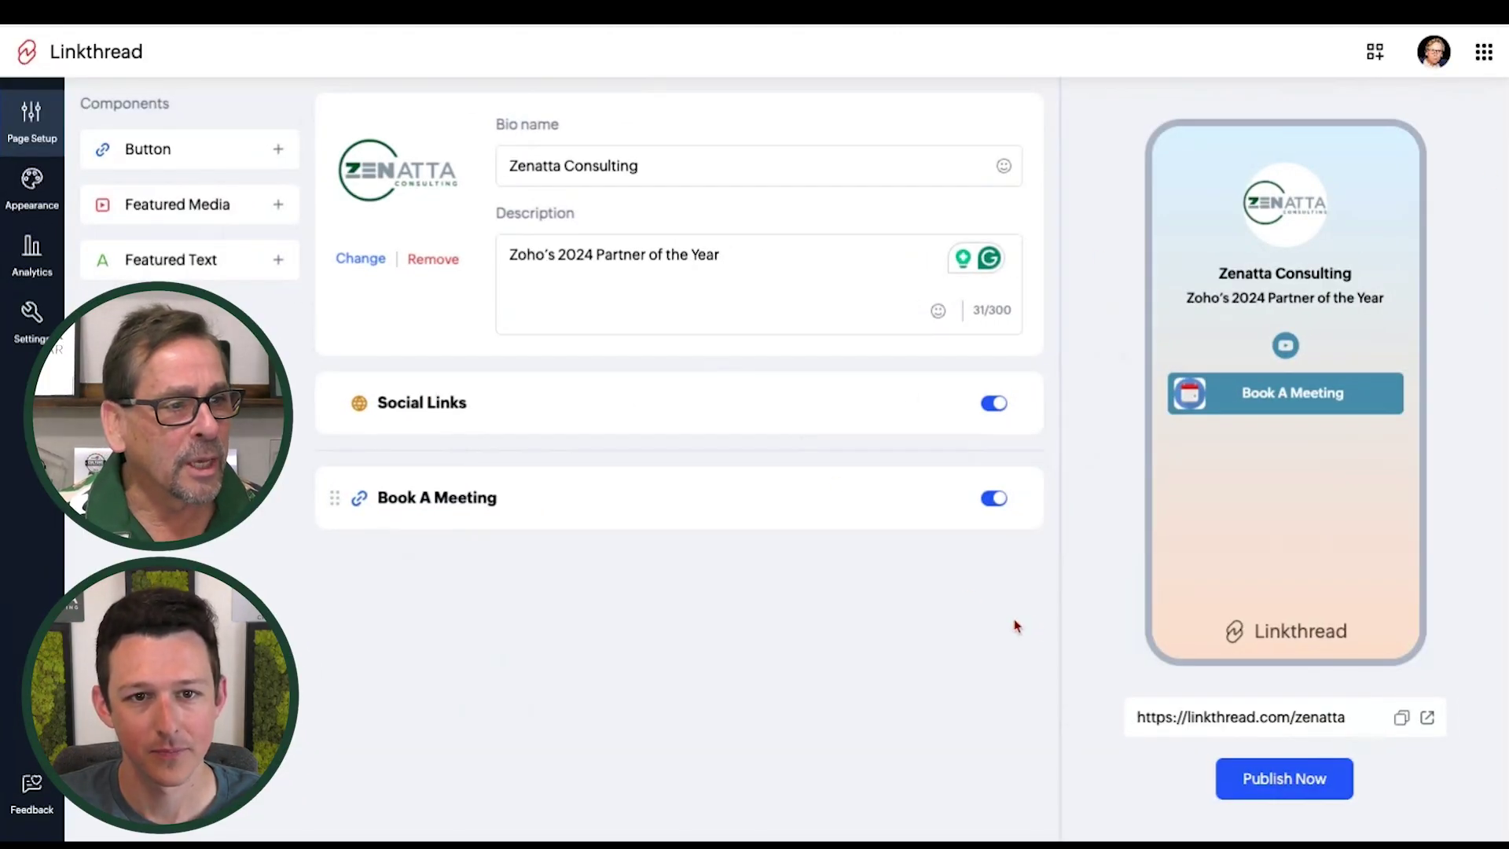
Step: Try the gold, pink, teal and blue-to-pink themes, then apply mint green and return to Page Setup
click(29, 193)
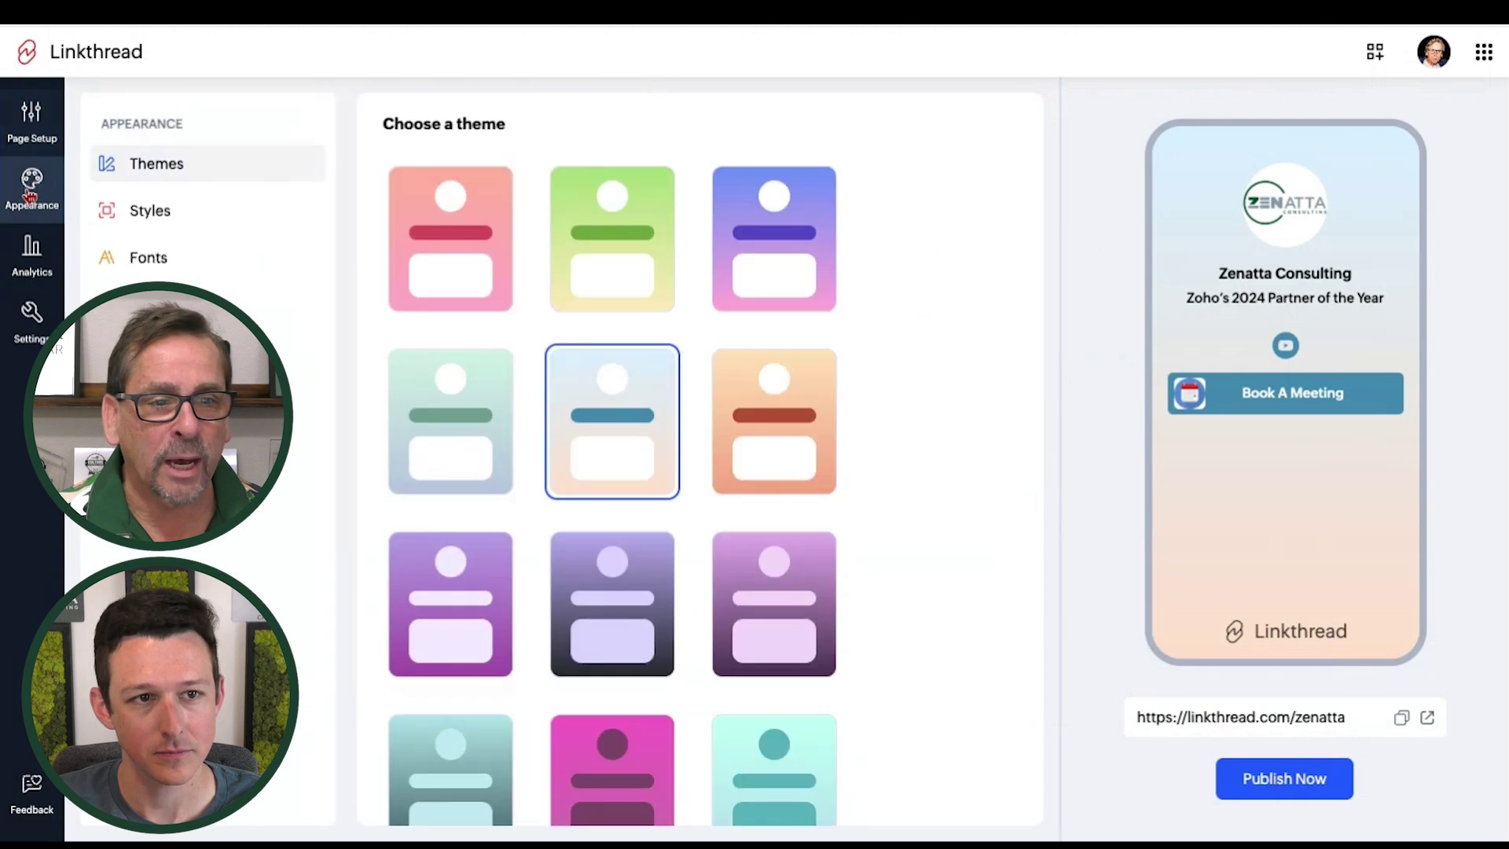
scroll(565, 539, down, 5)
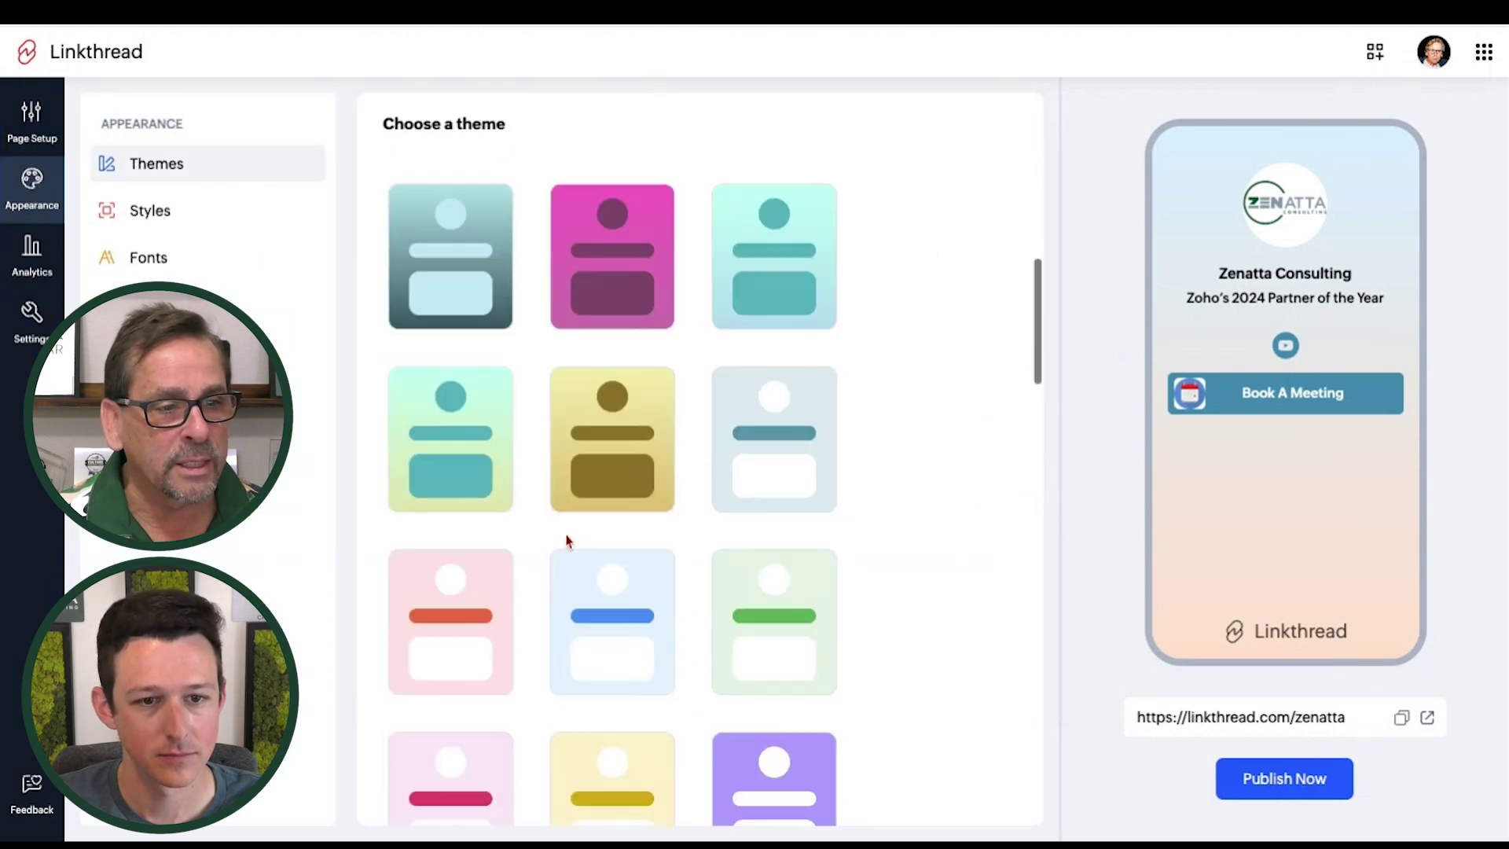
click(604, 446)
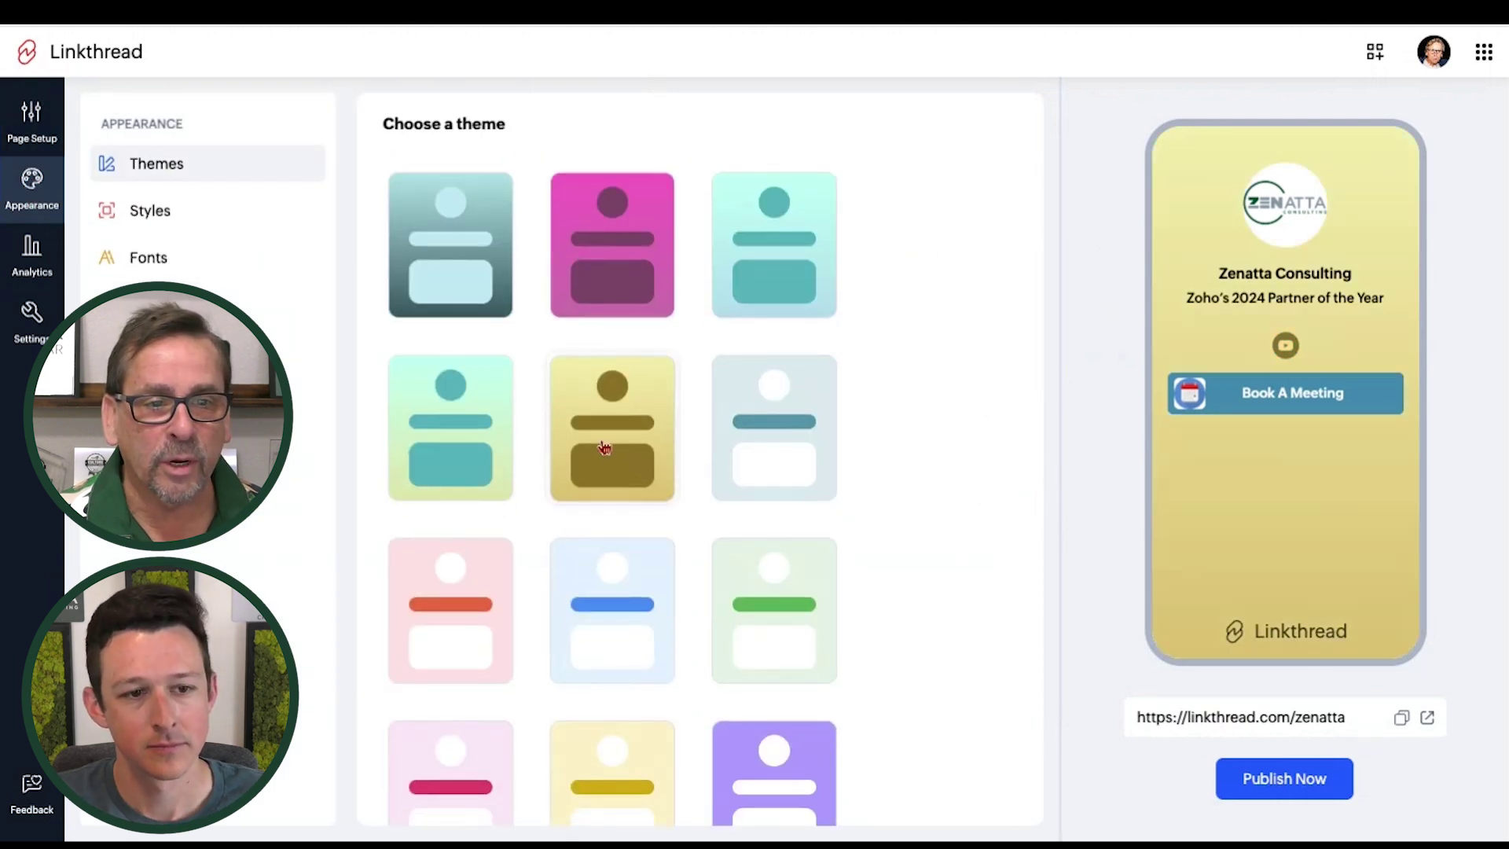
click(616, 276)
scroll(620, 394, up, 2)
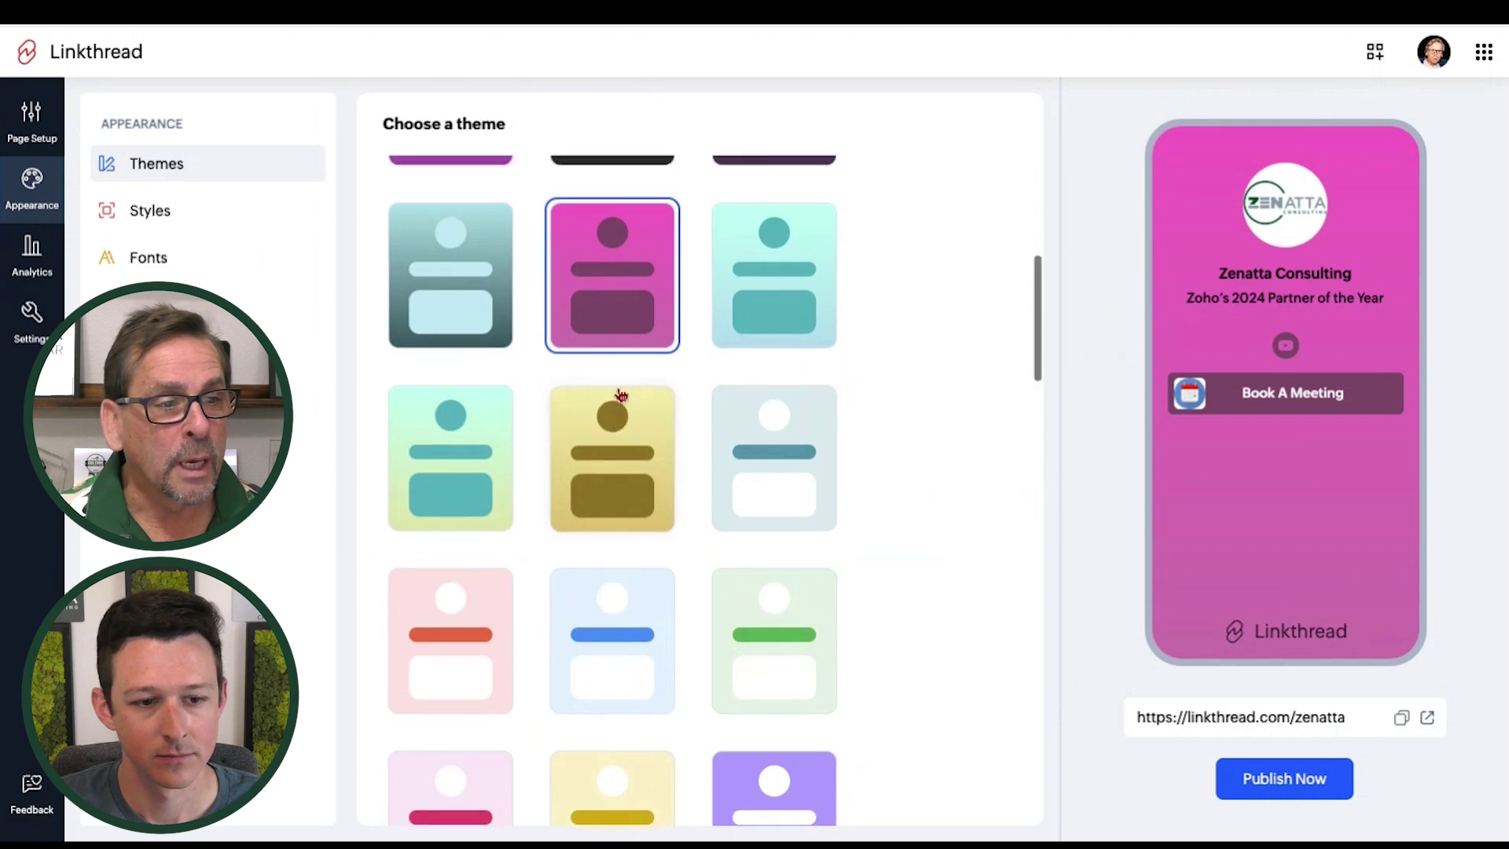
click(423, 338)
scroll(694, 404, up, 5)
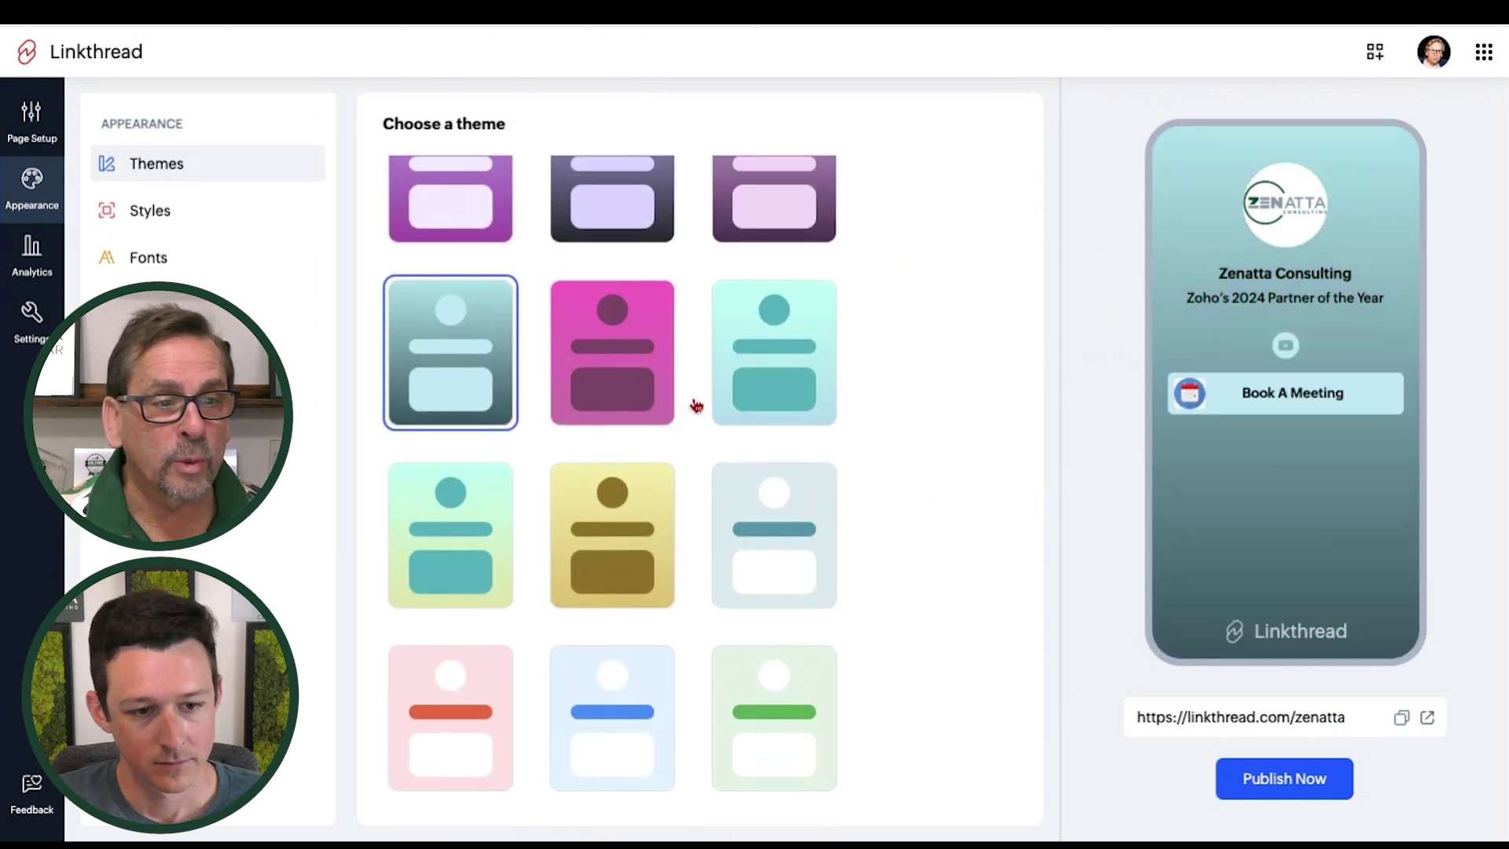
click(796, 249)
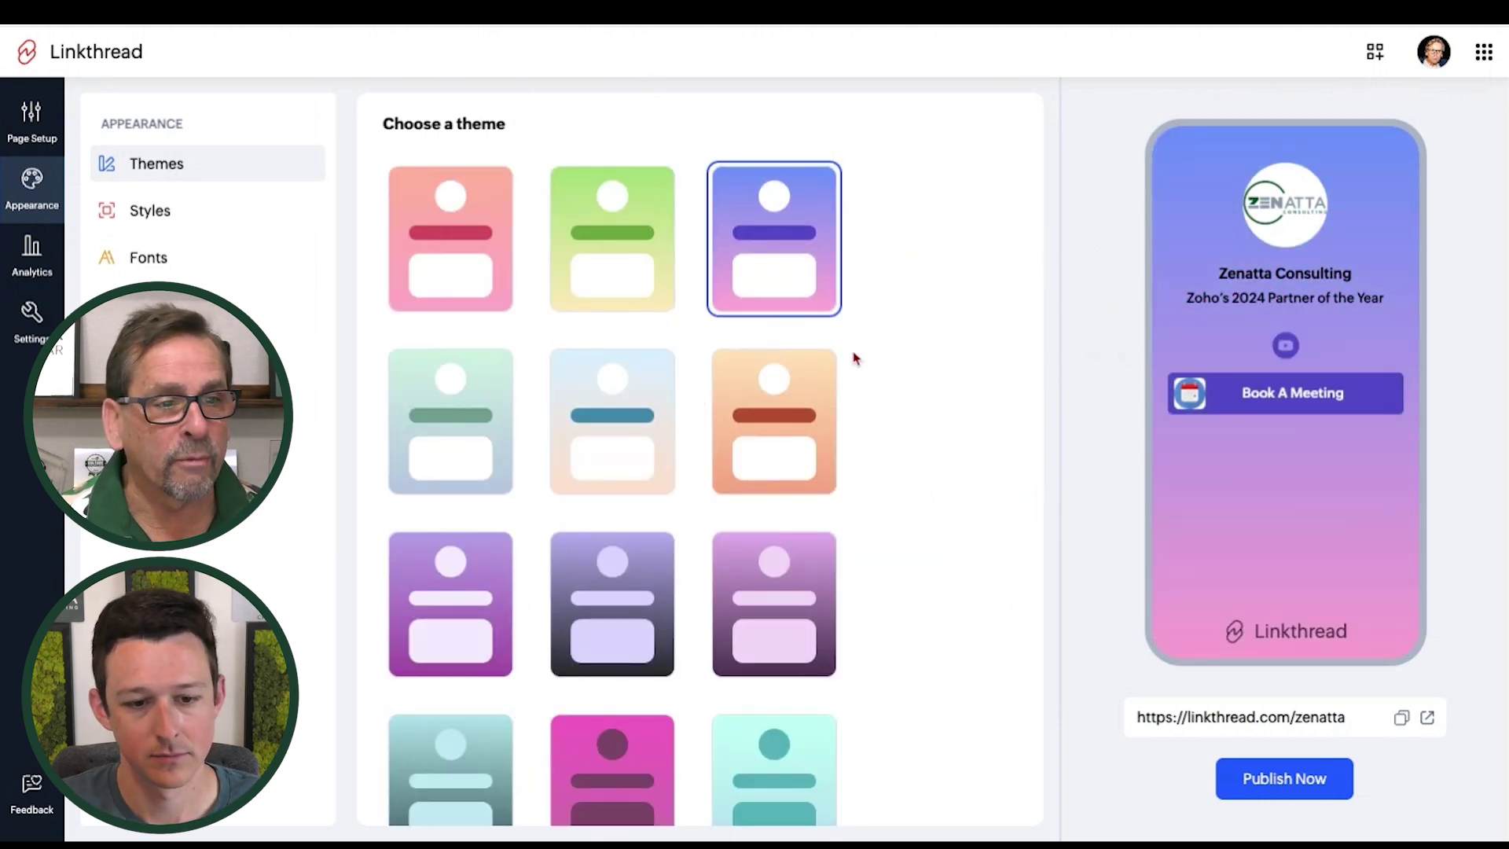
click(440, 437)
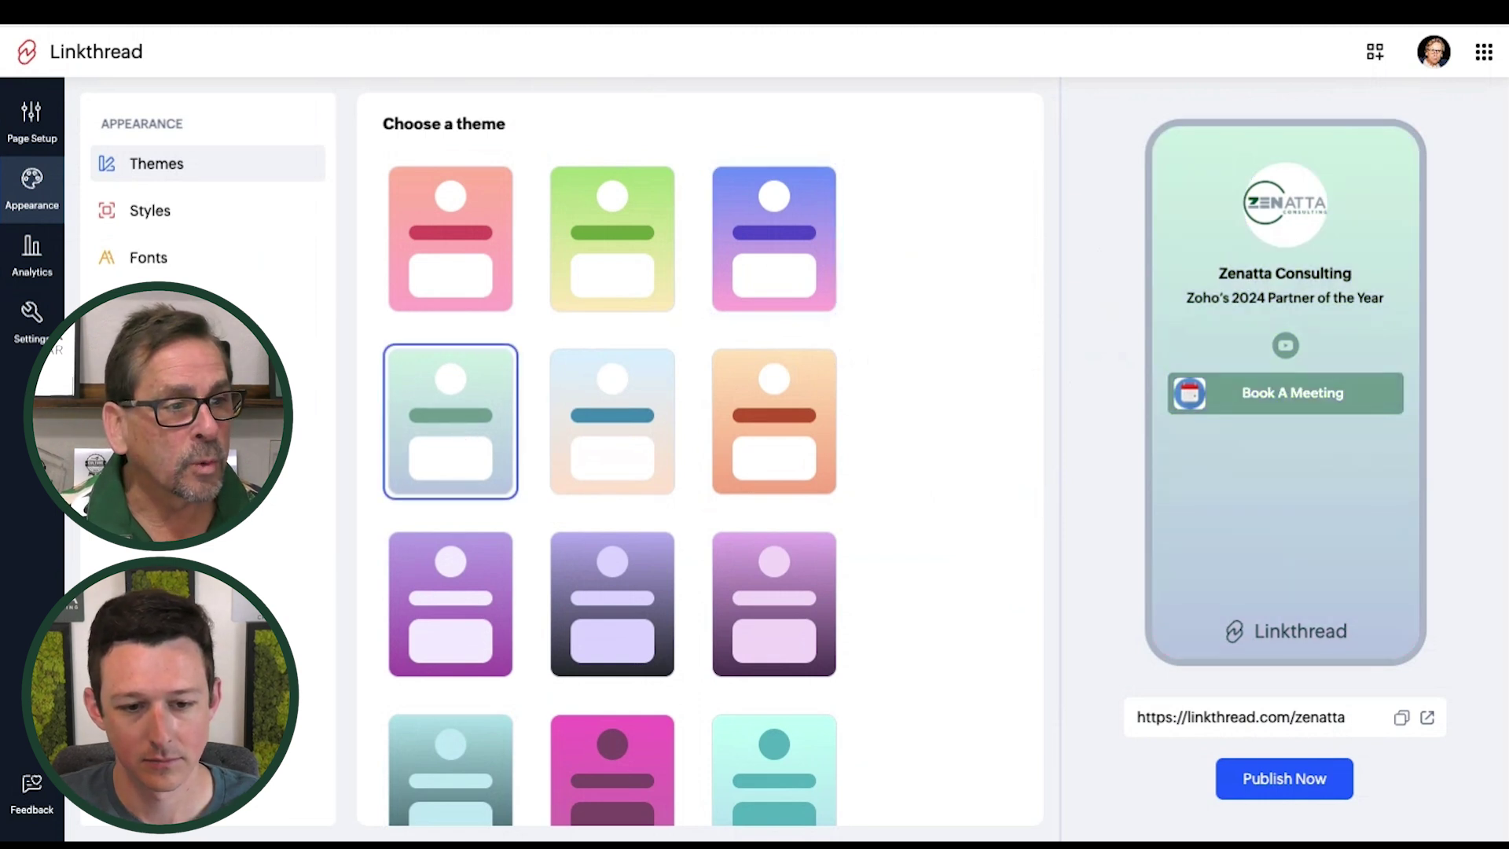
click(31, 120)
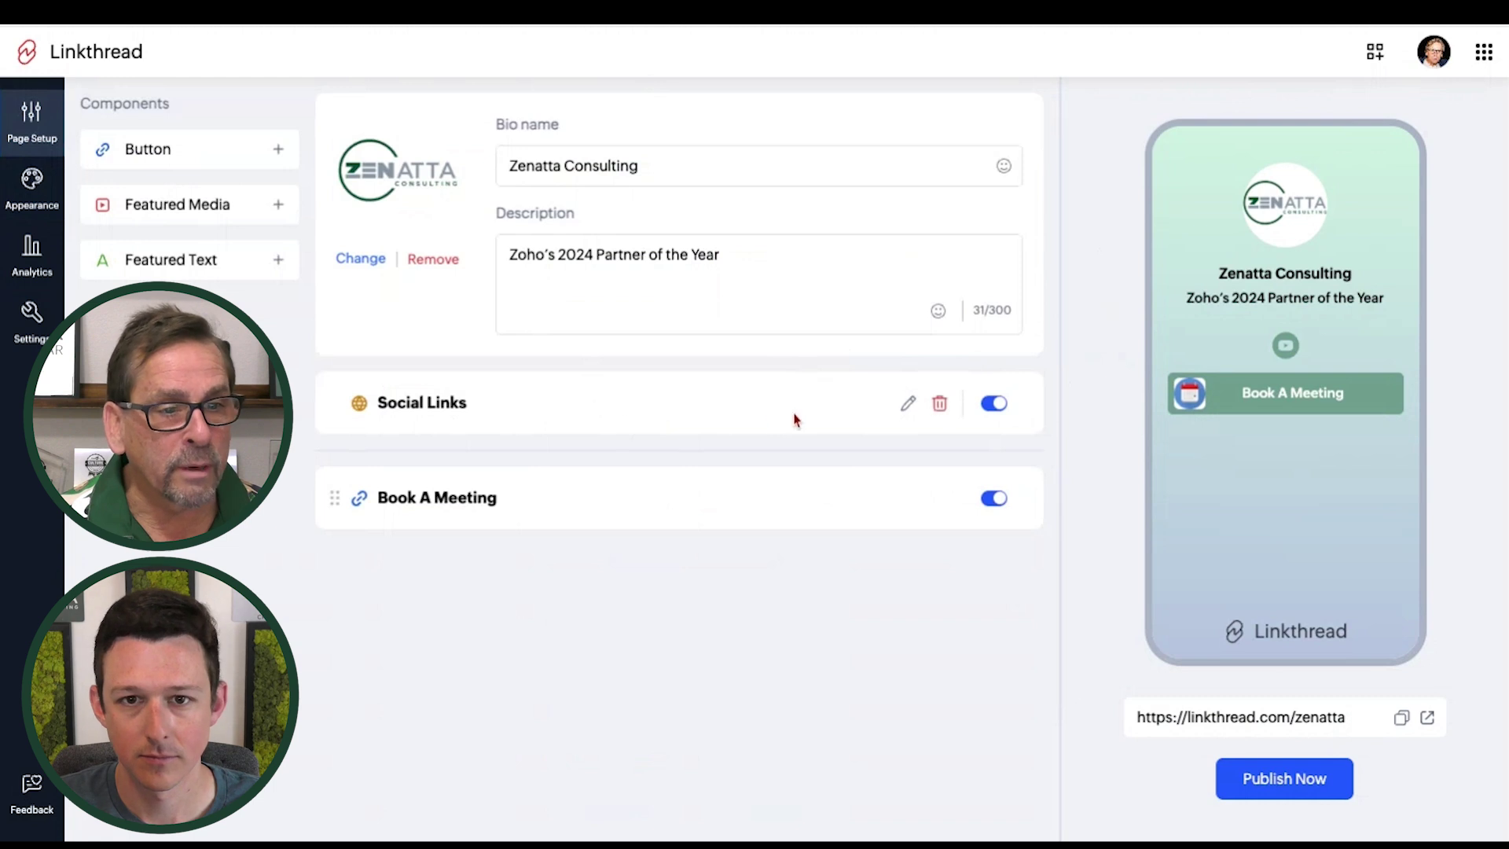
click(907, 404)
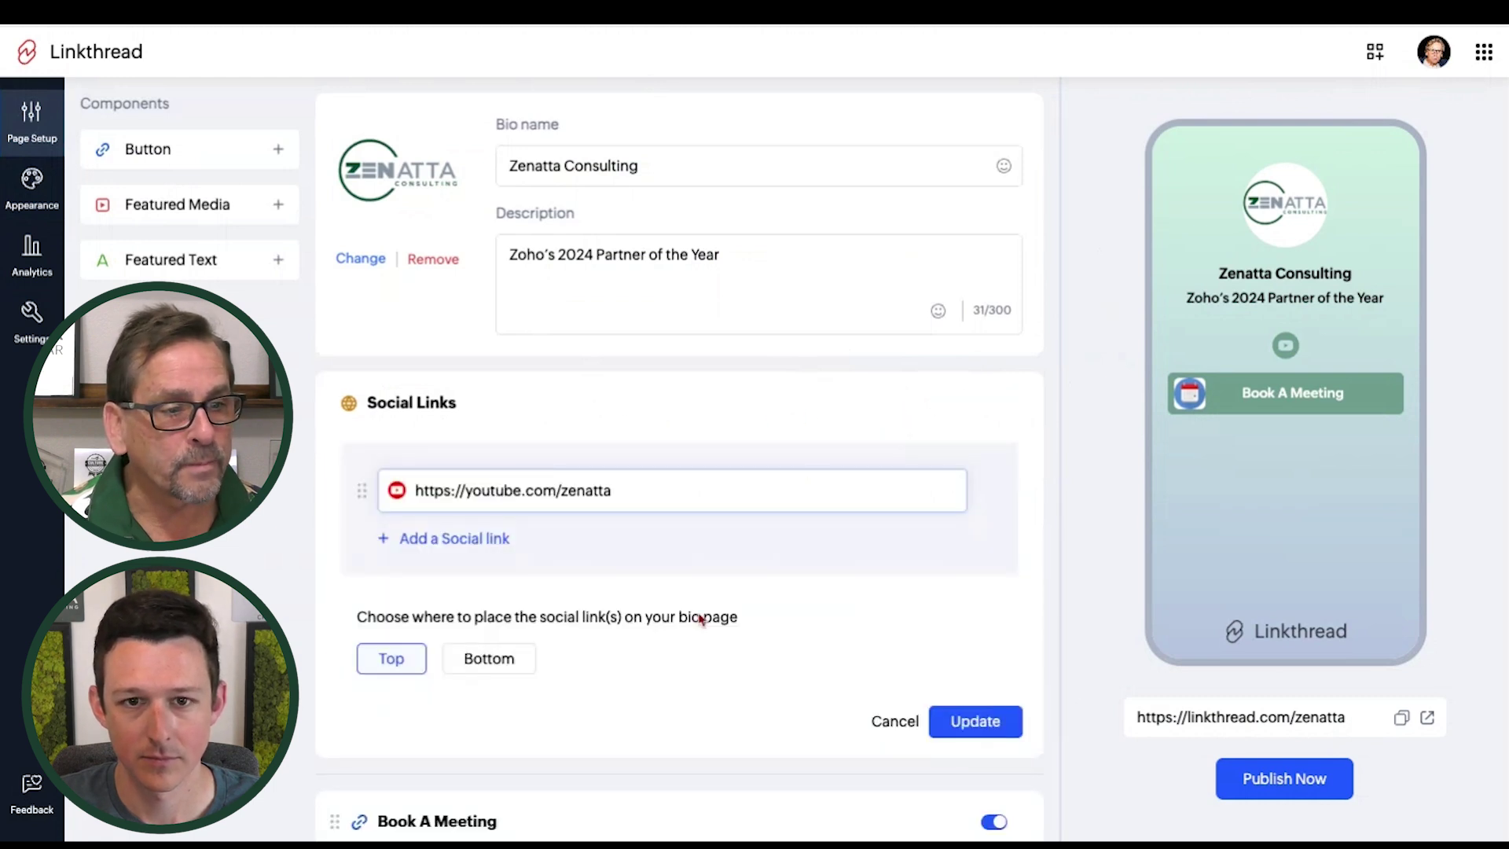
click(469, 550)
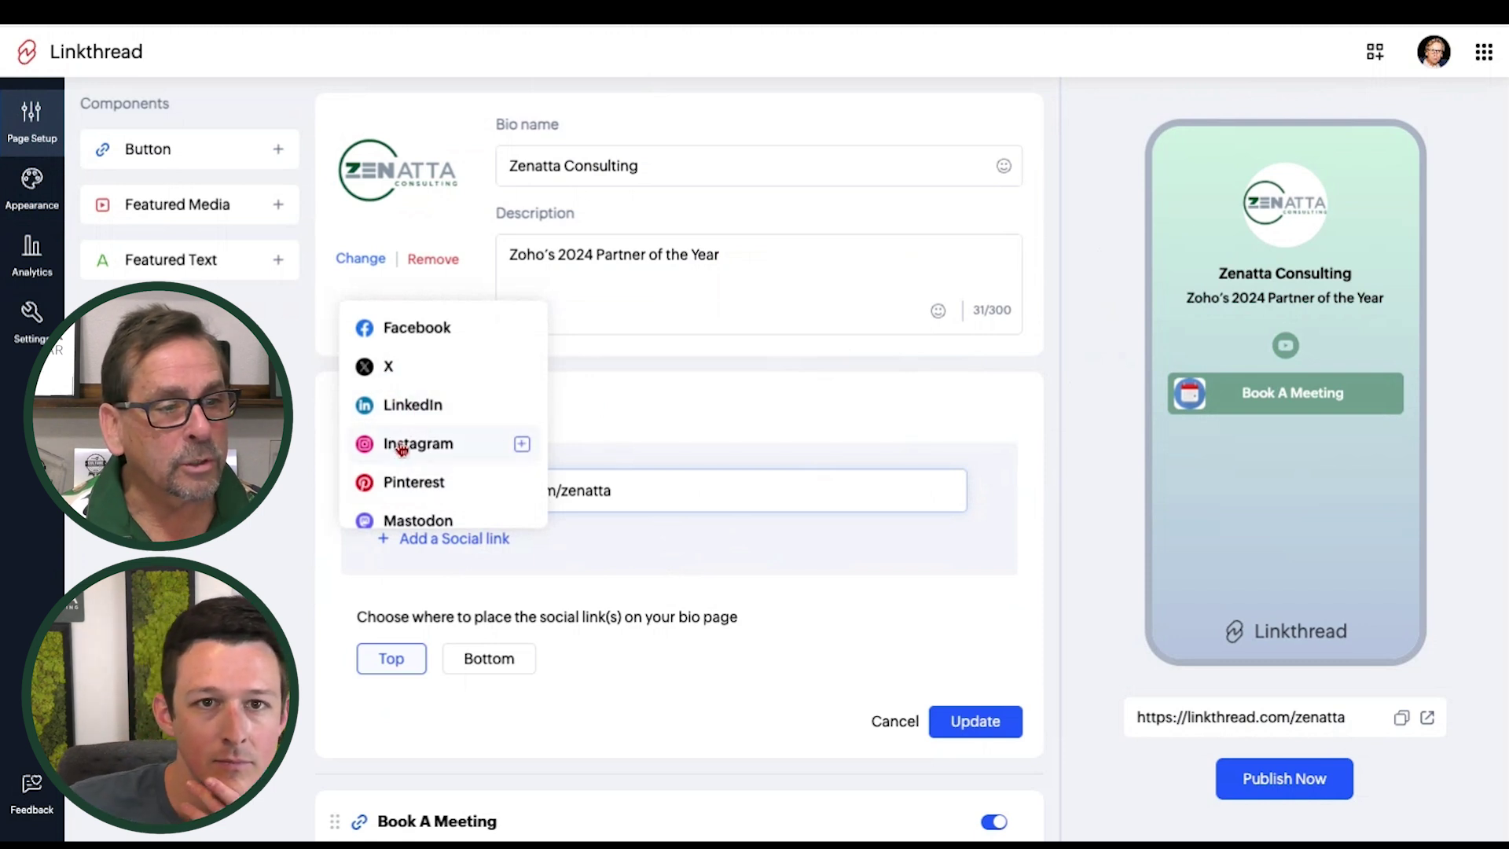
click(662, 580)
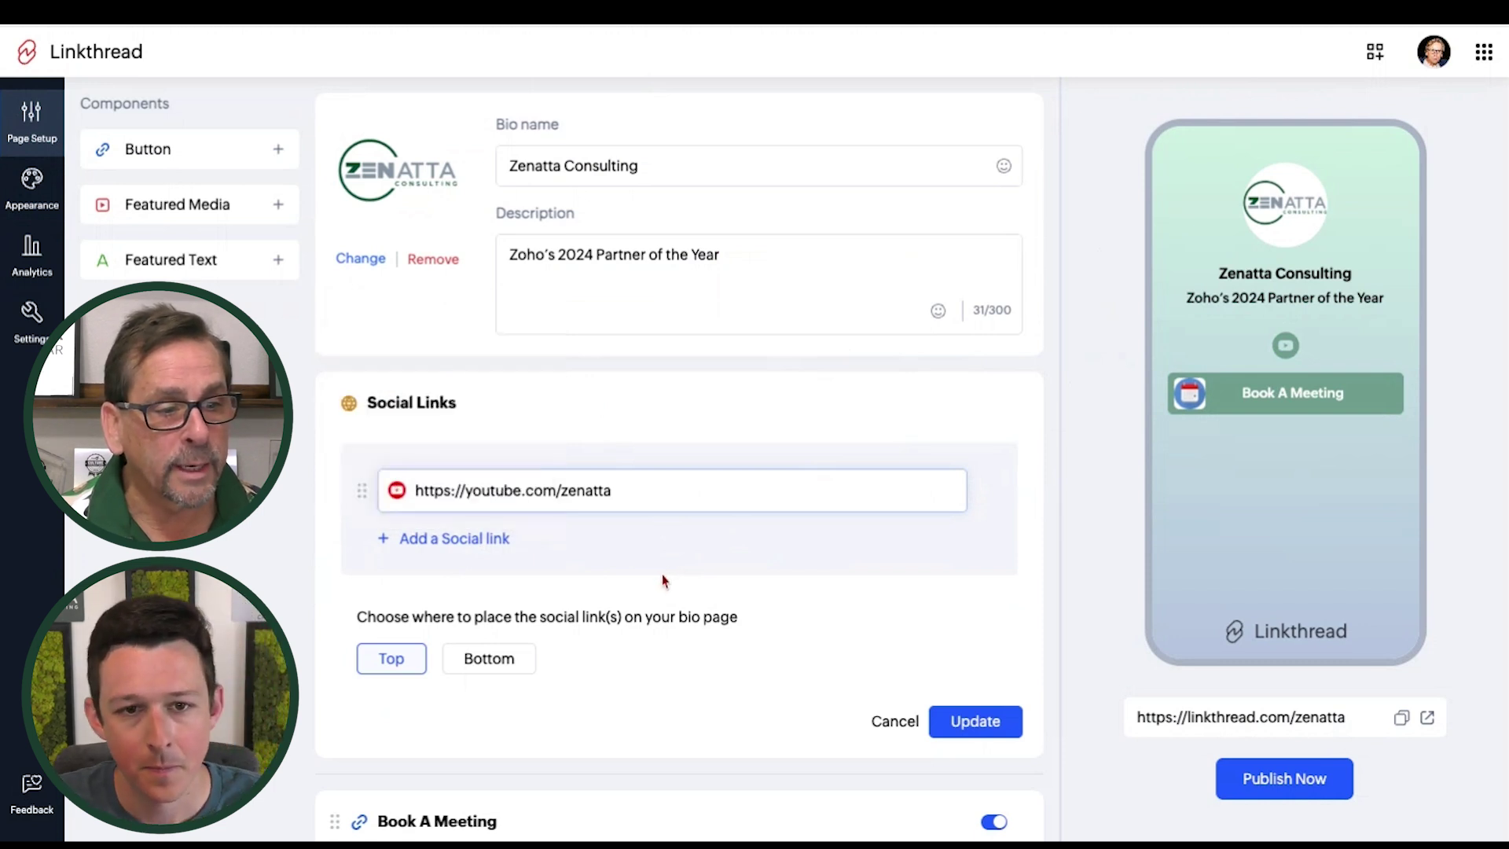
click(891, 723)
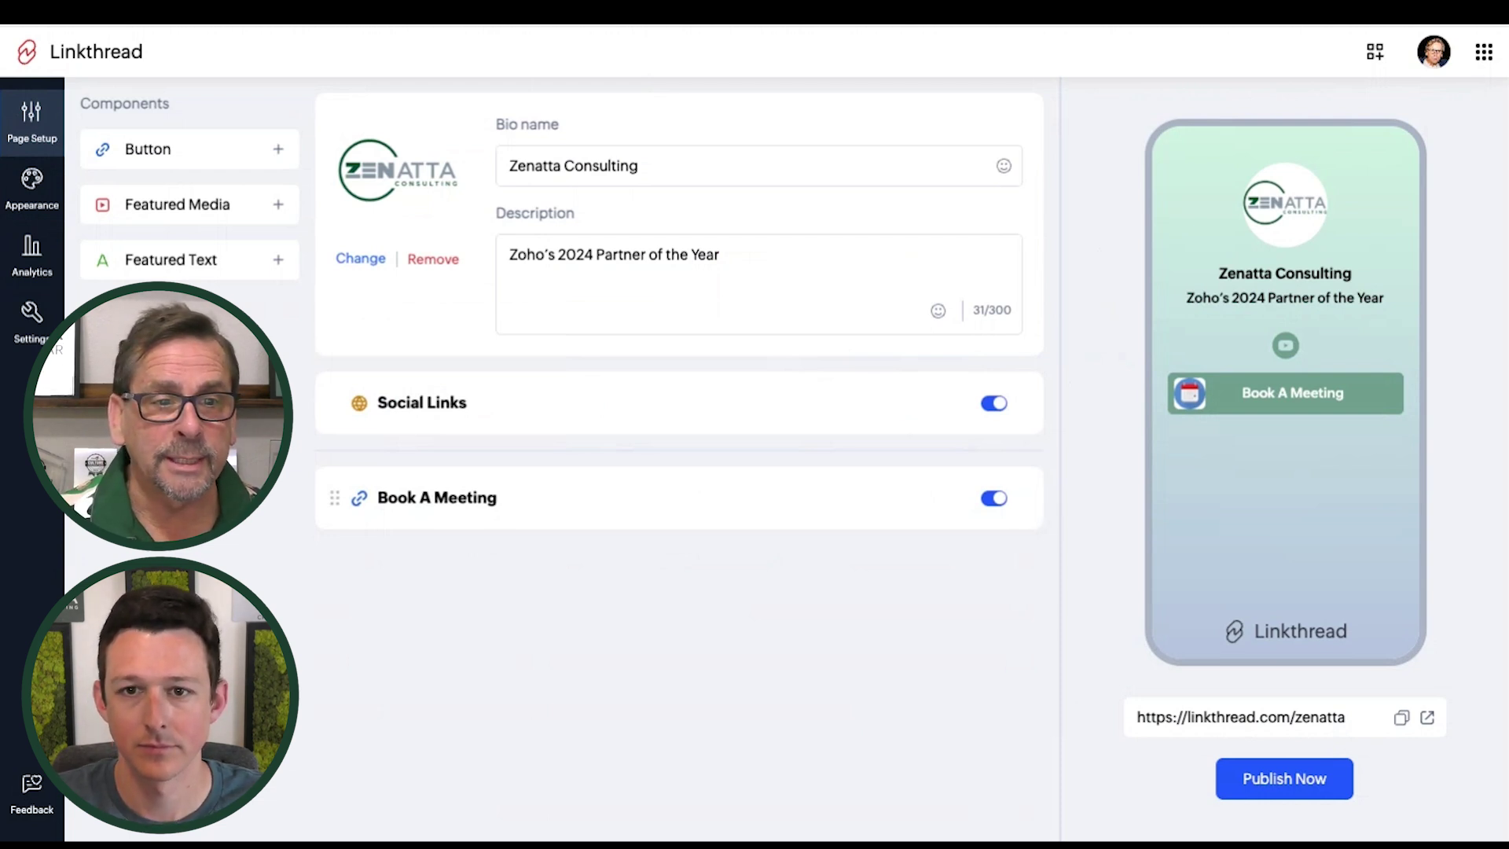
Step: Add a button titled 'Club Zenatta' with redirect URL club.zenatta.com
click(194, 153)
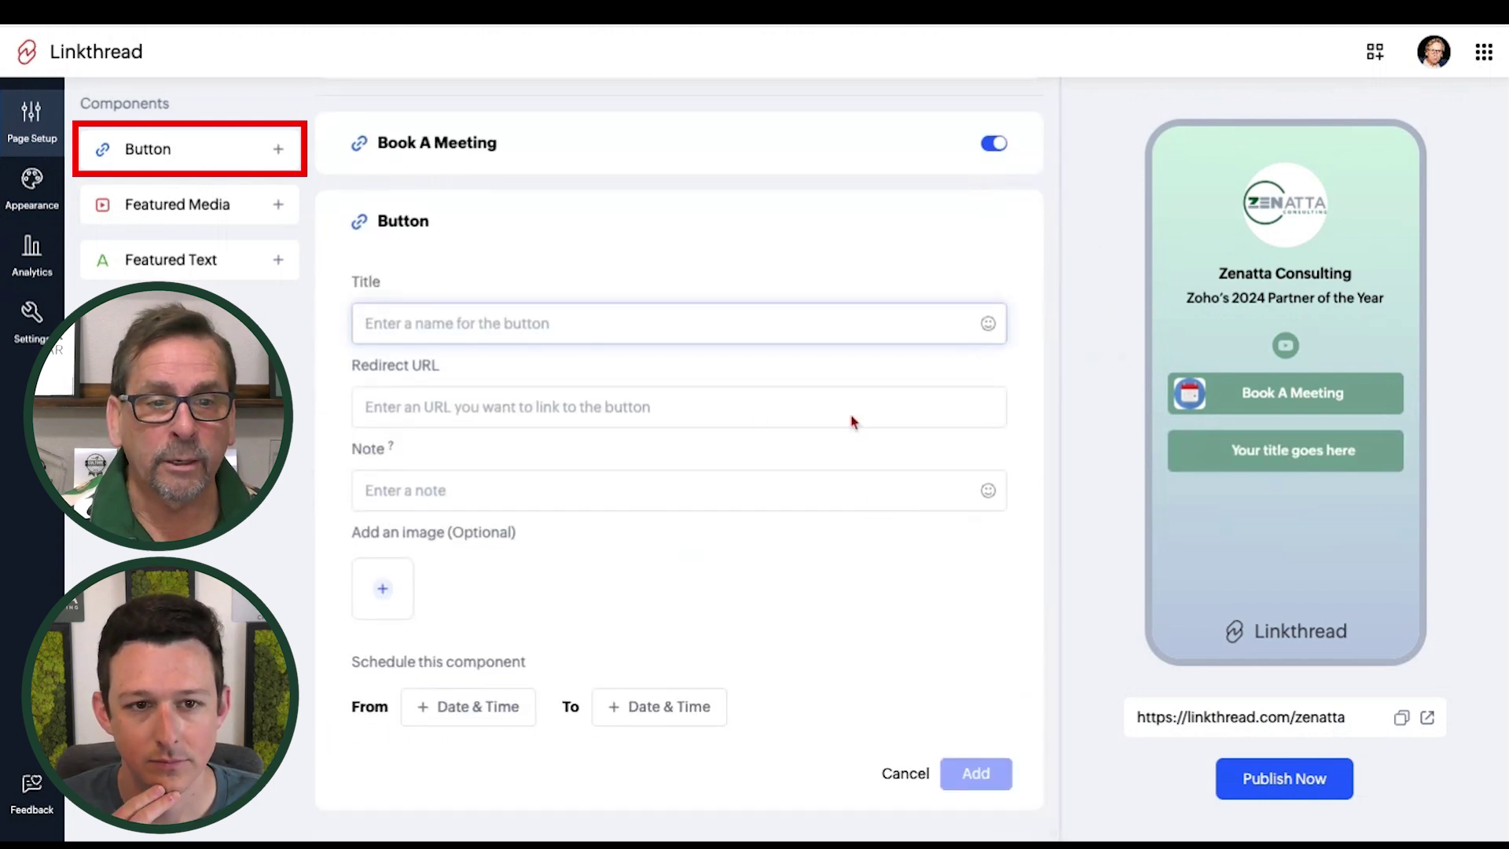
text(Cl)
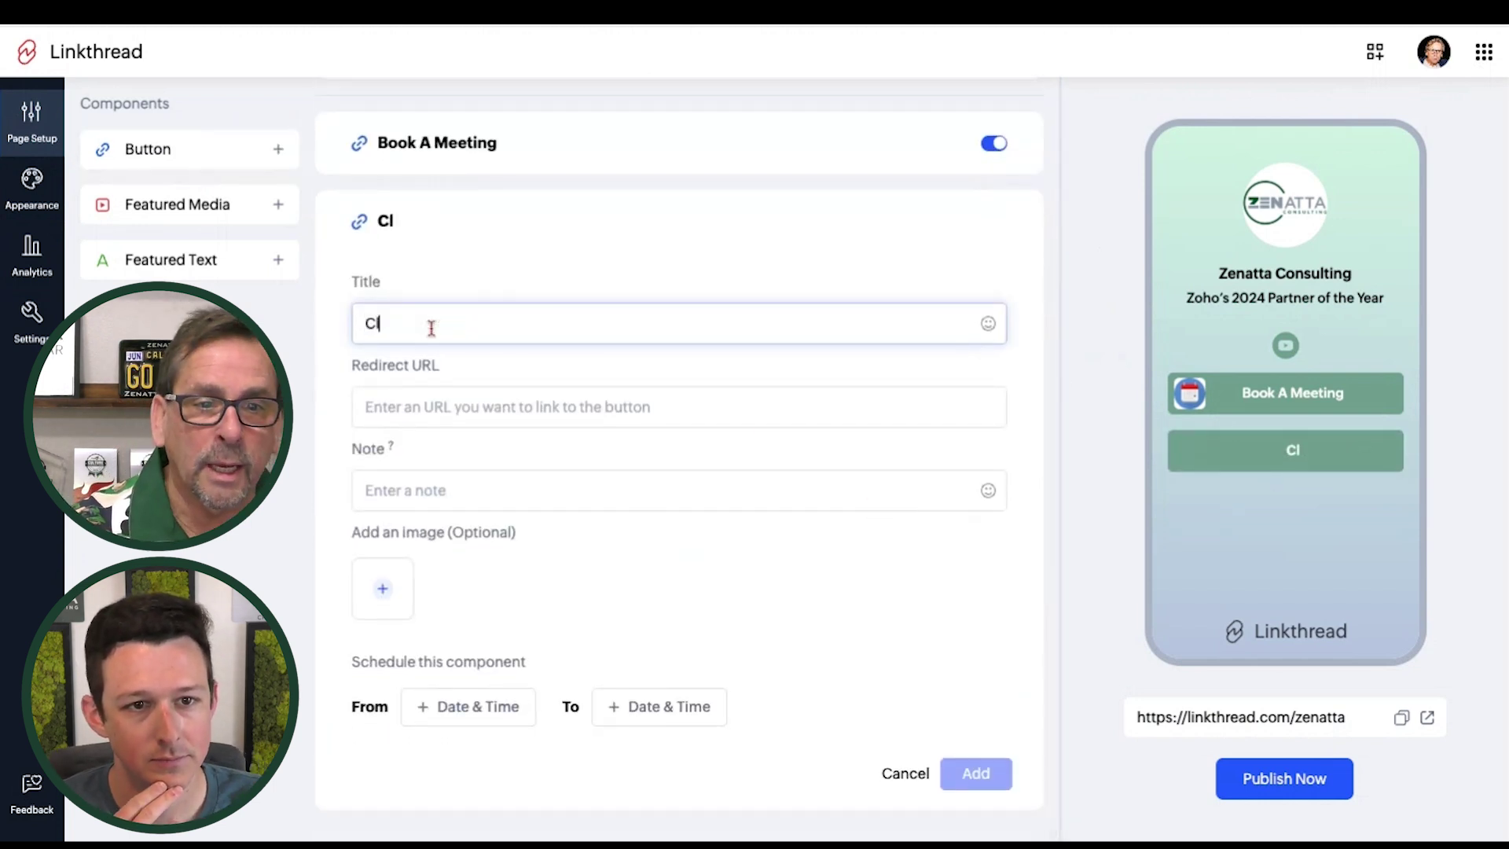
text(ub Zenatta)
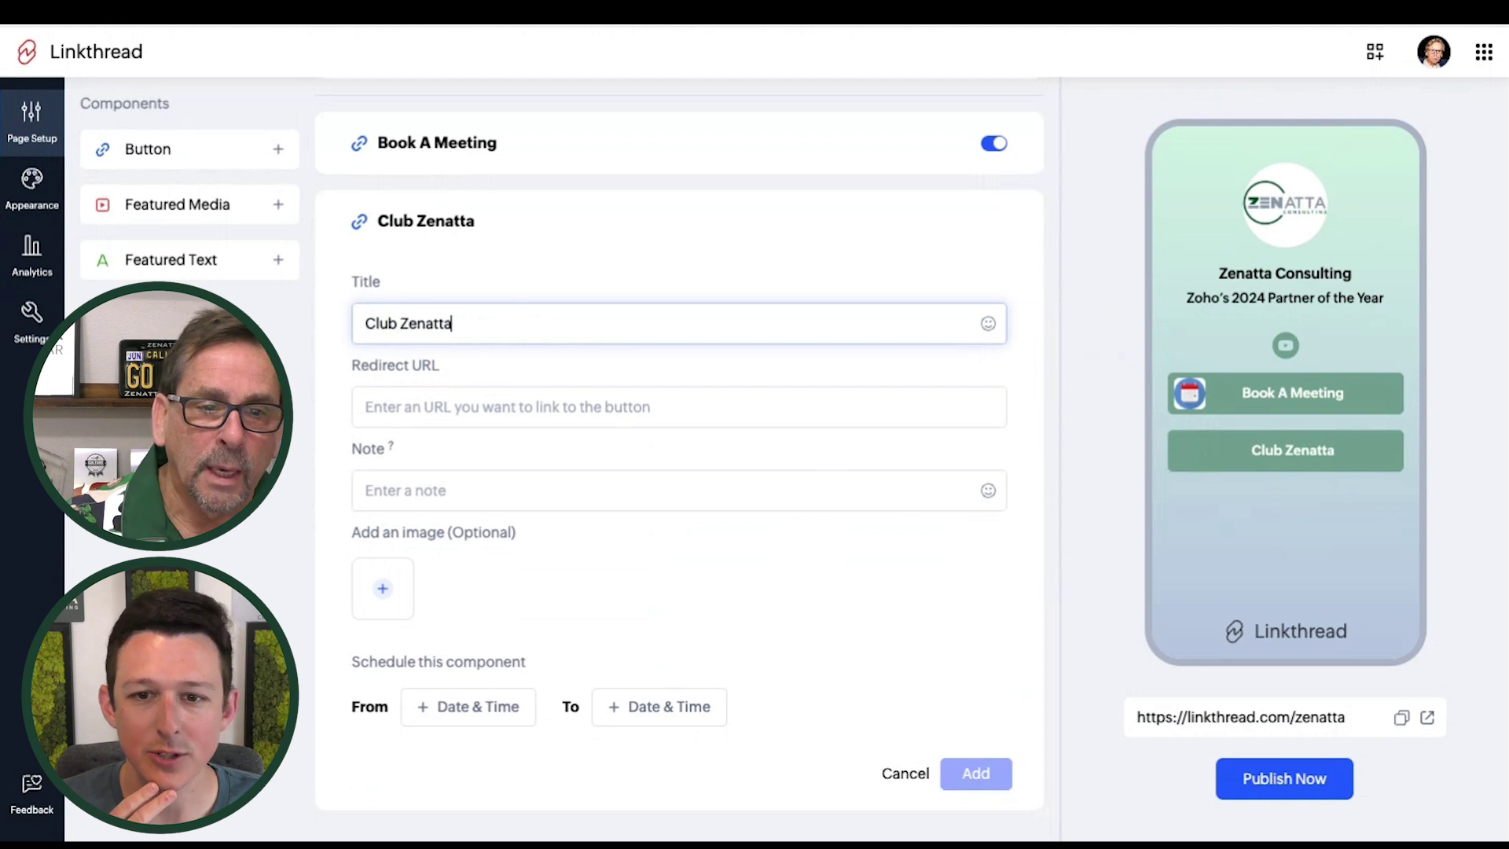
click(418, 403)
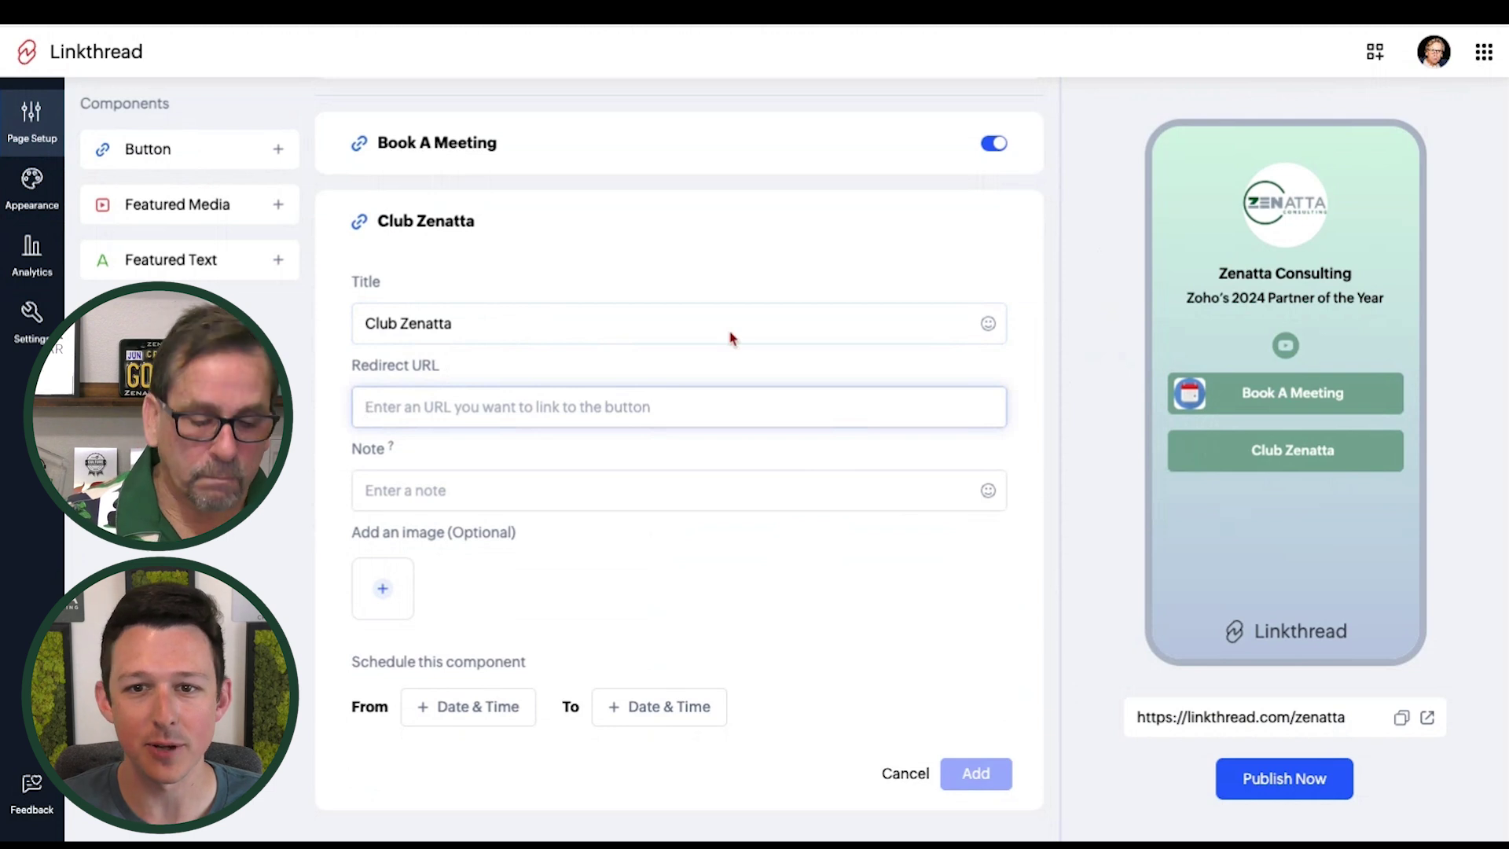
text(club.zenatta.com)
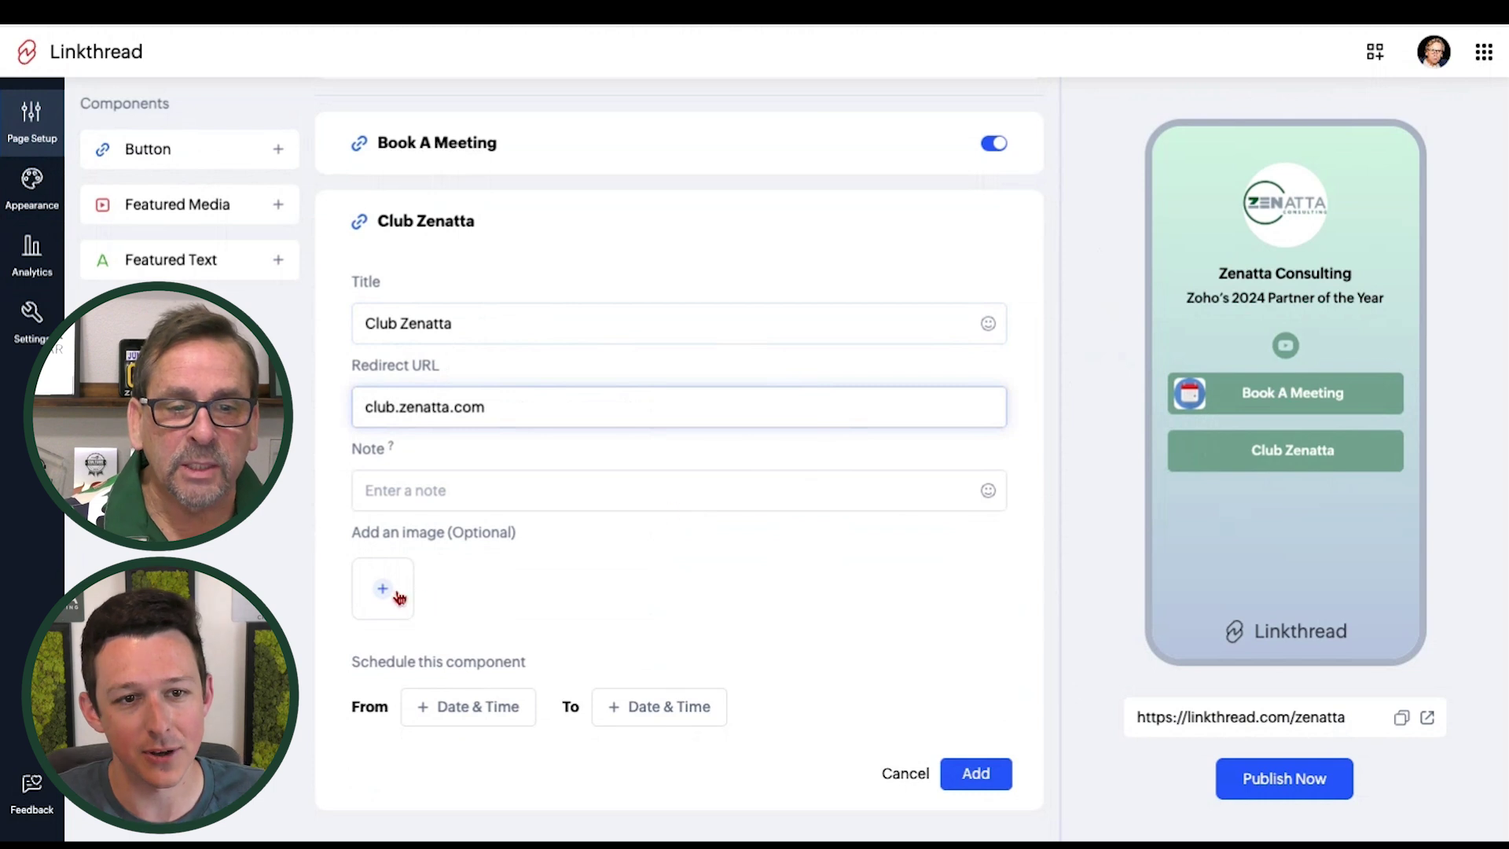
Step: Attach the Zenatta image to the Club Zenatta button and save it to the page
click(384, 593)
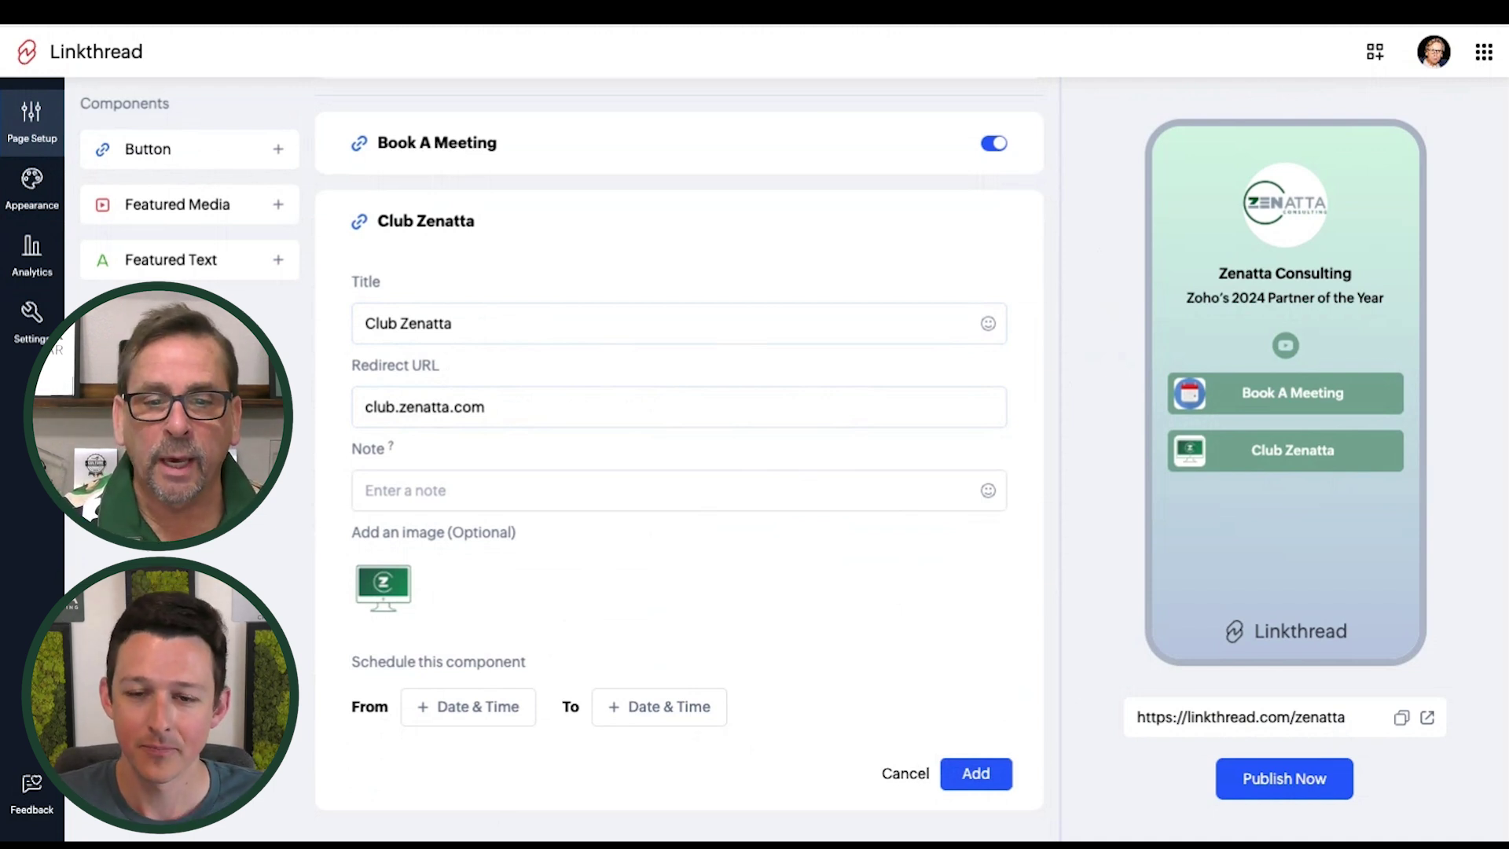
click(977, 774)
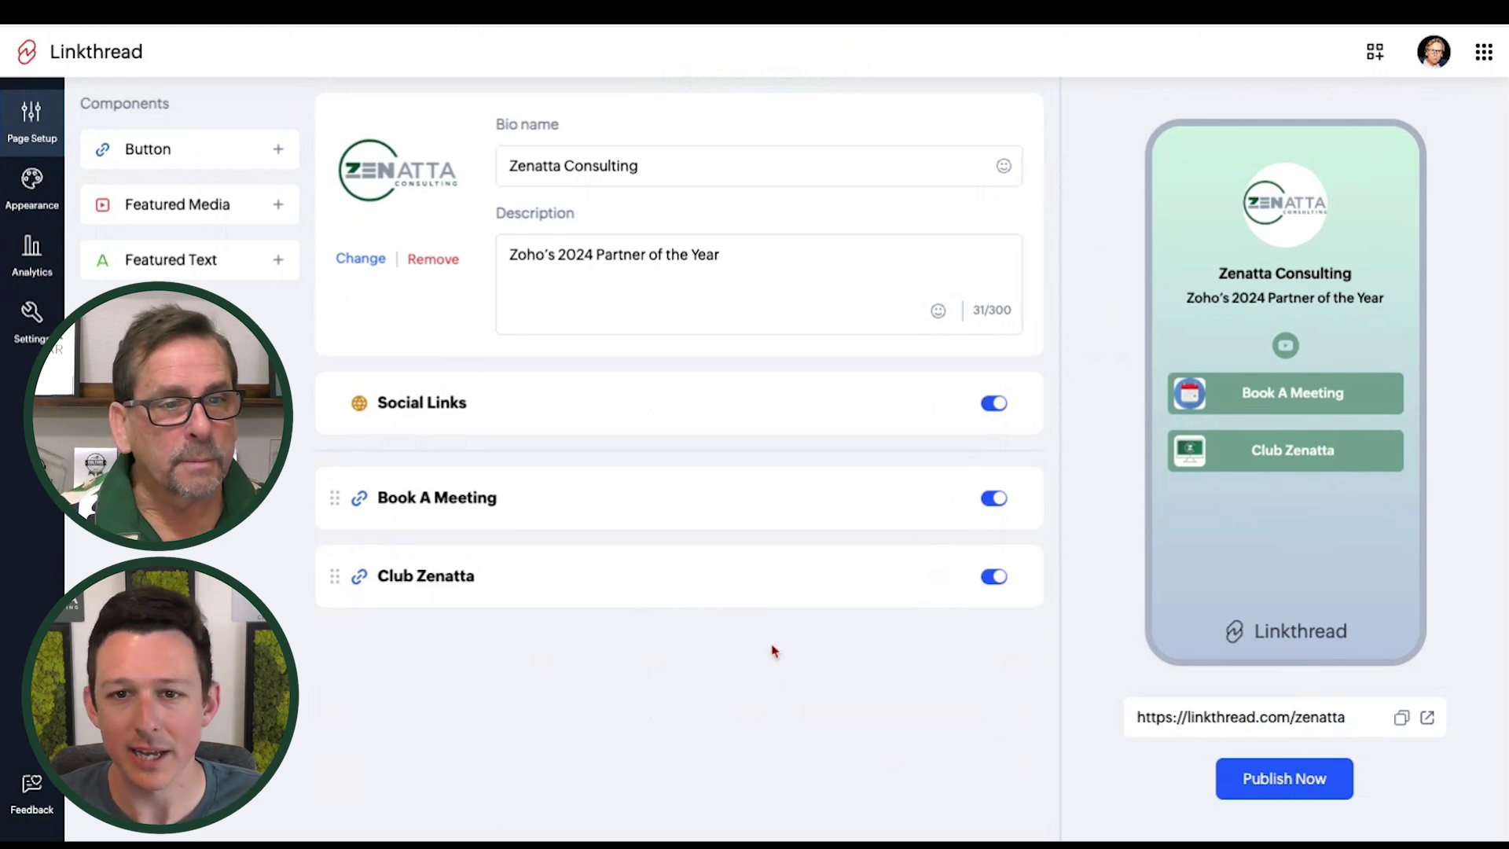
click(35, 271)
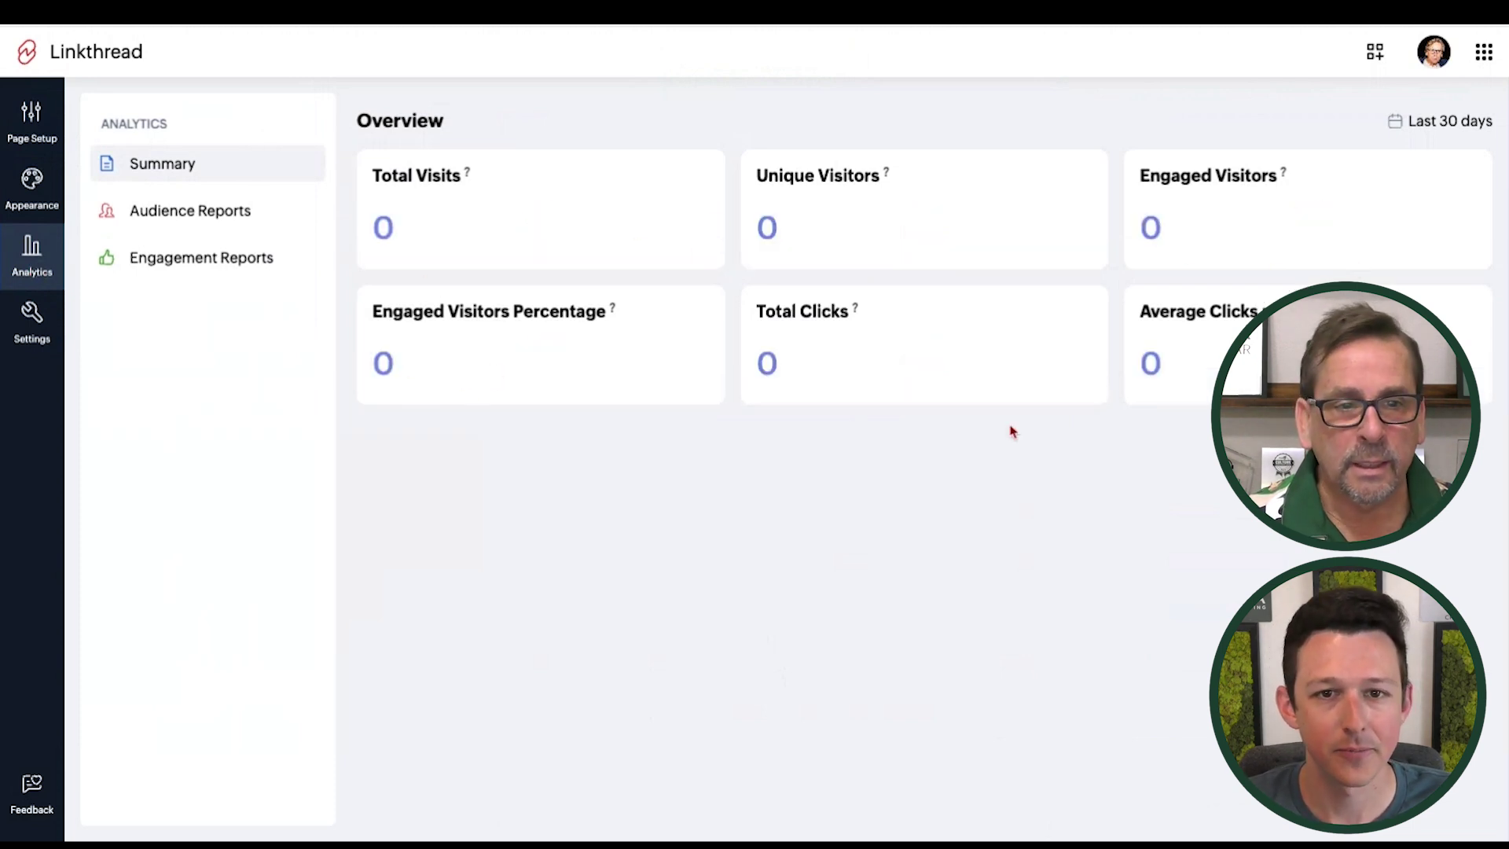
click(201, 214)
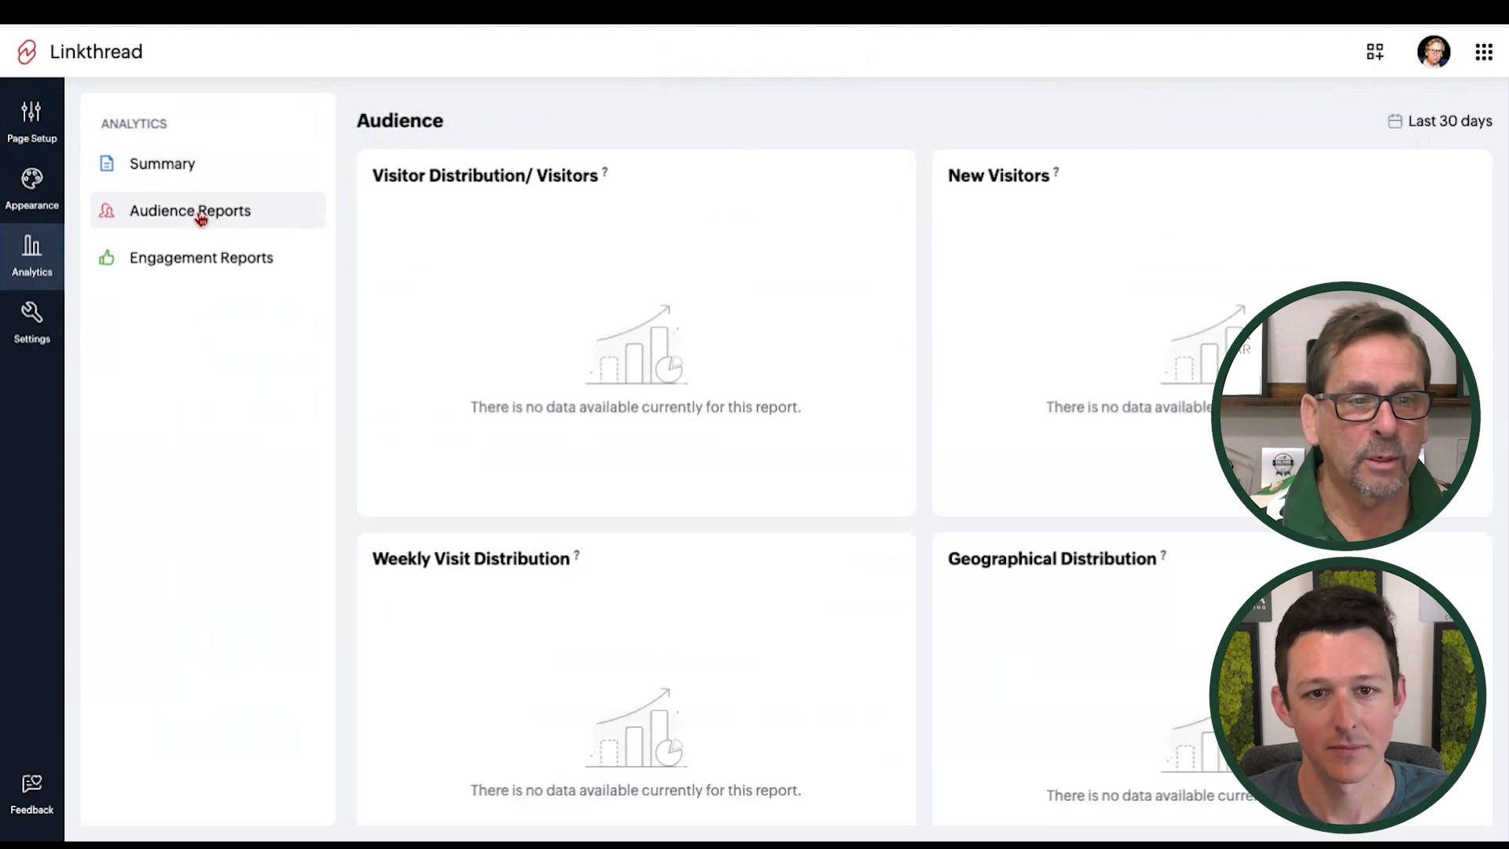
click(32, 116)
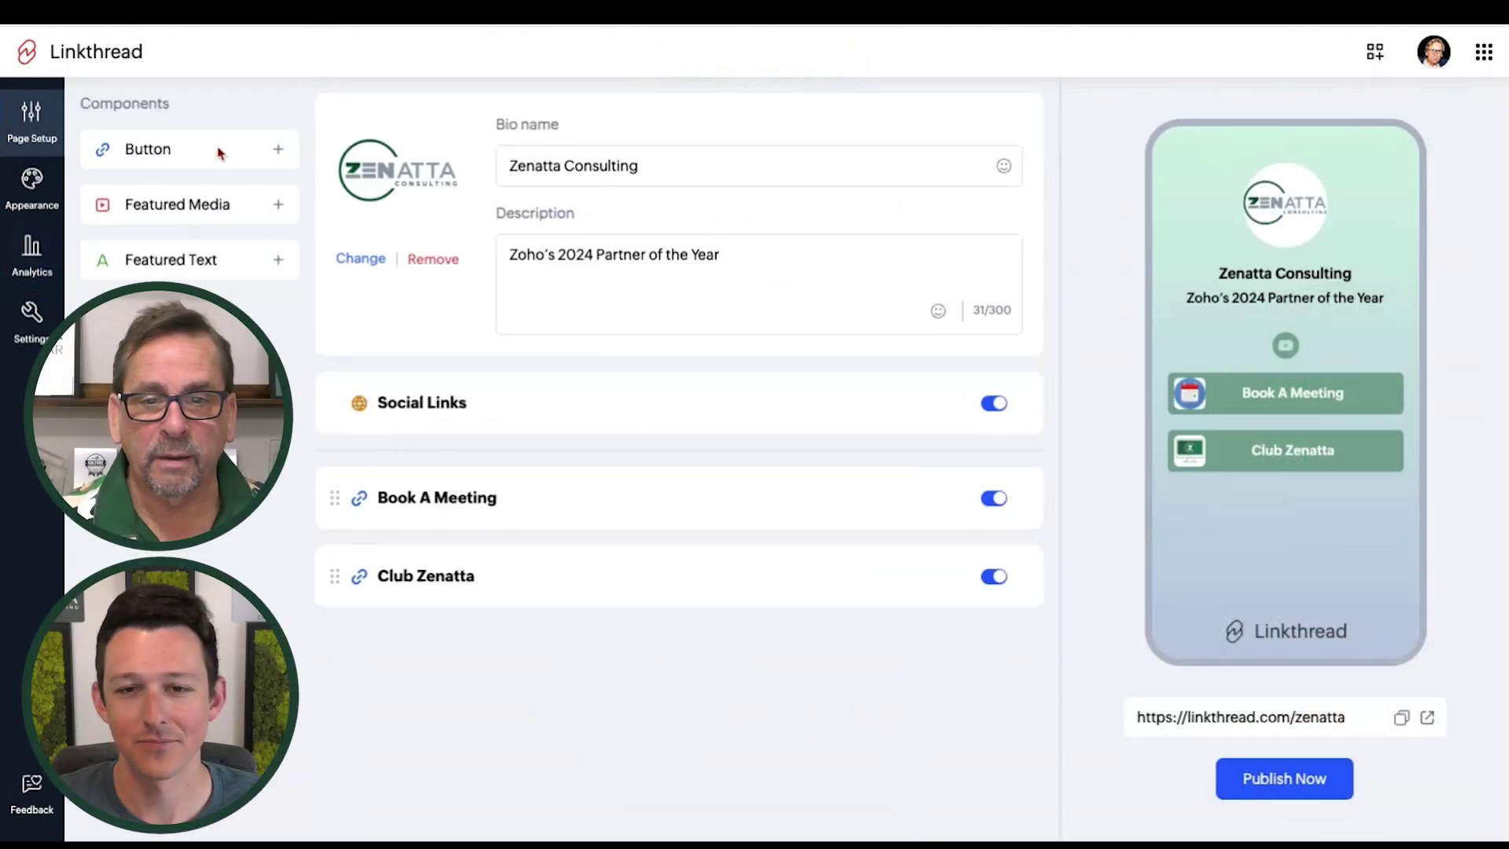